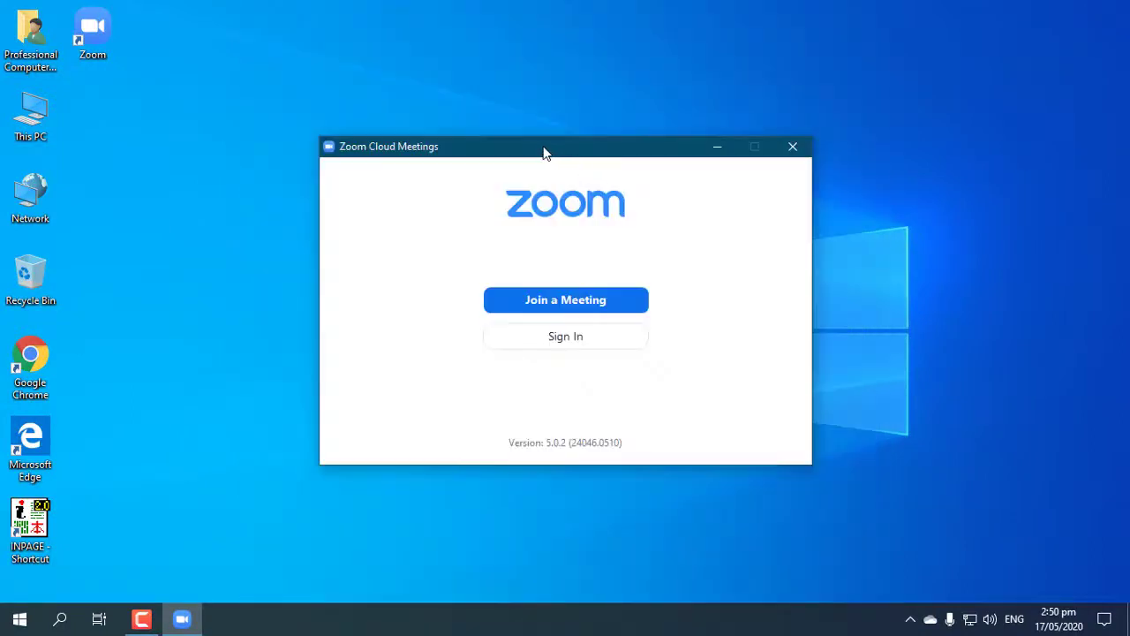
Move the Zoom welcome window into place and open the Join a Meeting form
drag(542, 151, 540, 131)
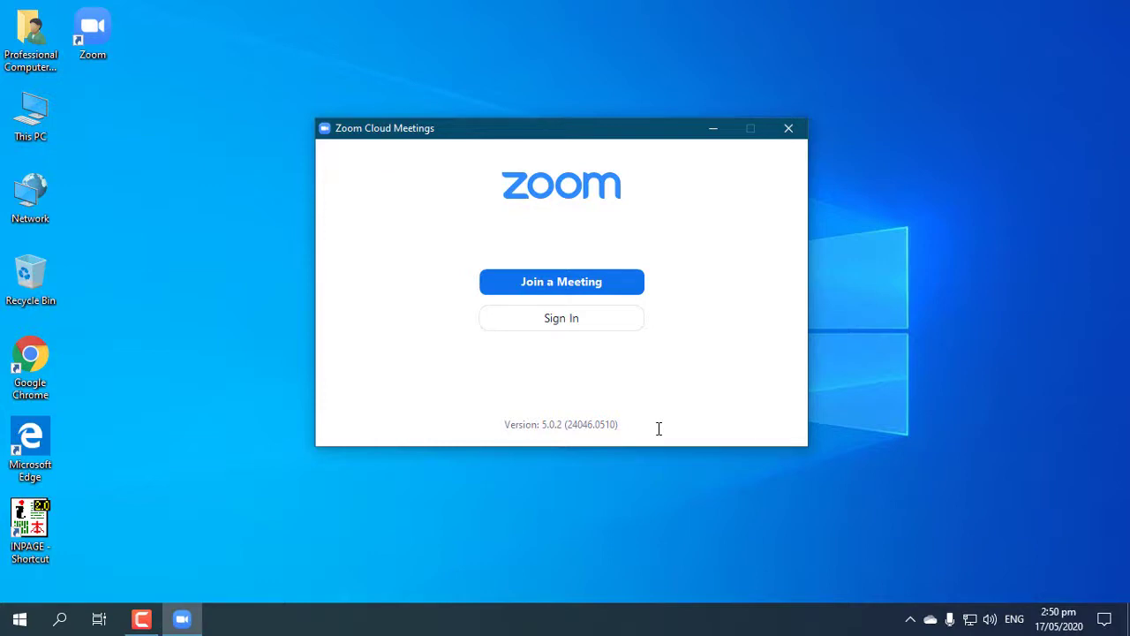
click(557, 282)
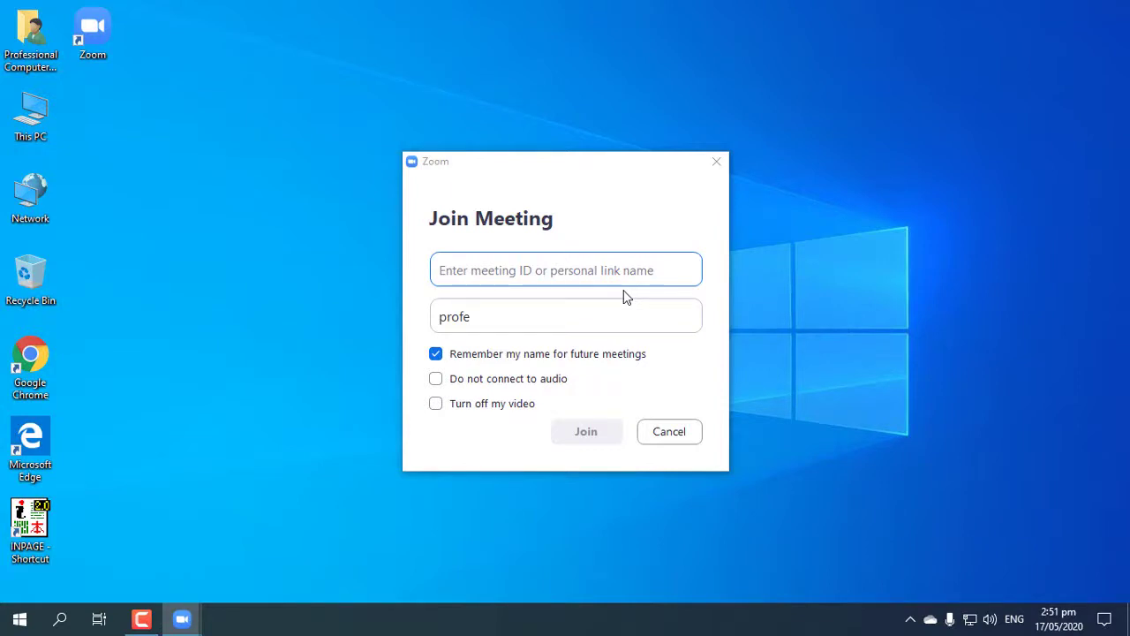
Enter meeting ID 123 456 789 and replace the display name with the student's name
click(467, 274)
text(123)
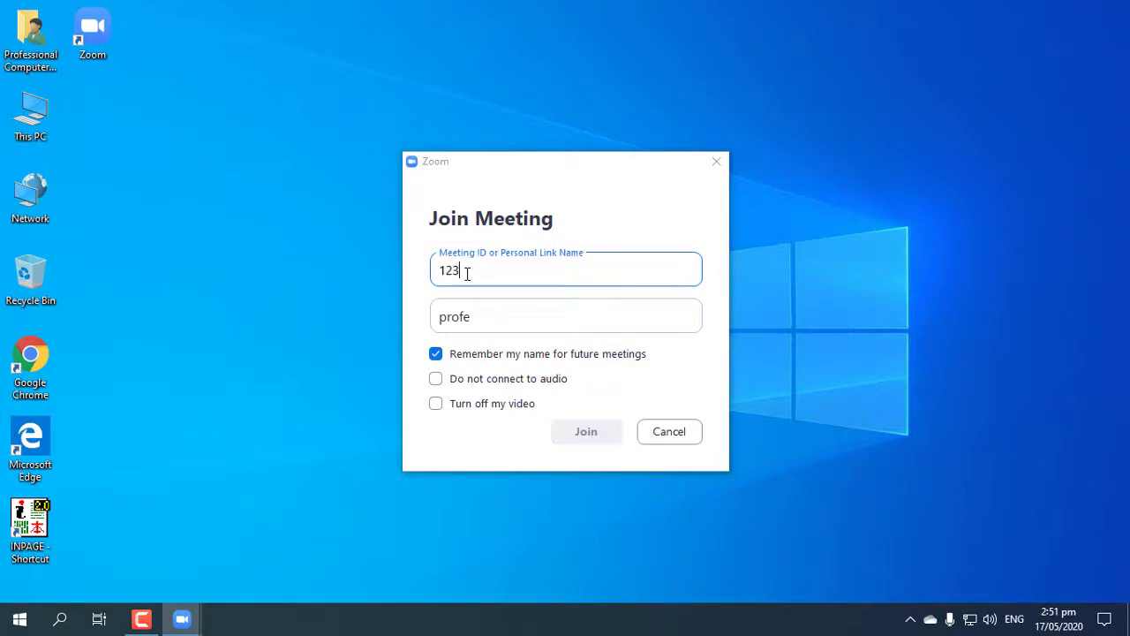
text( 456 789)
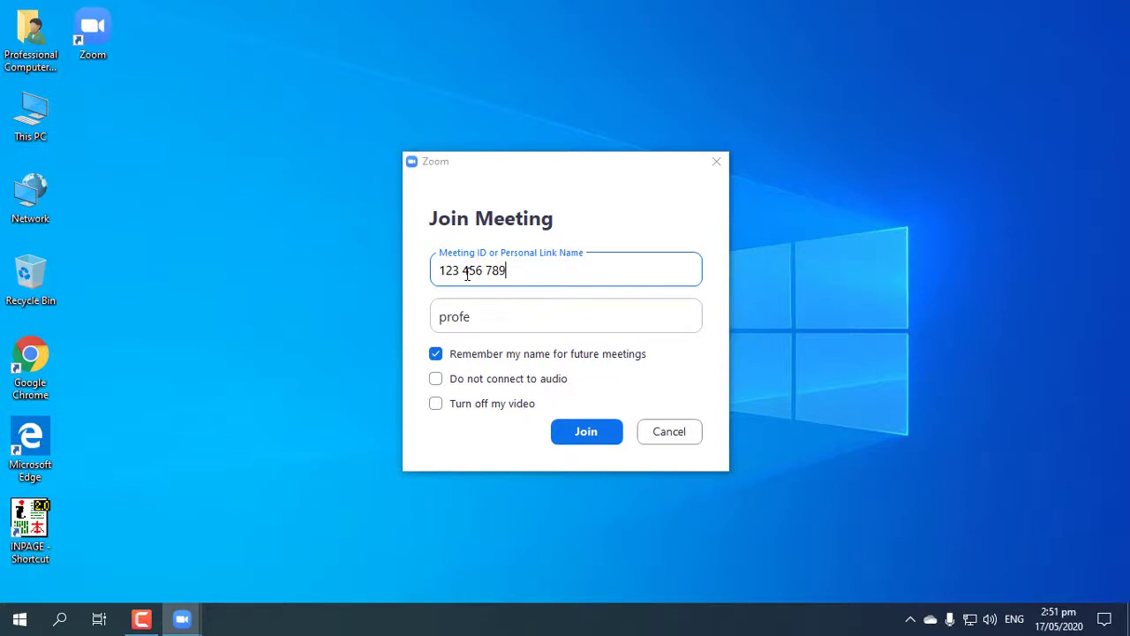
drag(521, 325, 393, 320)
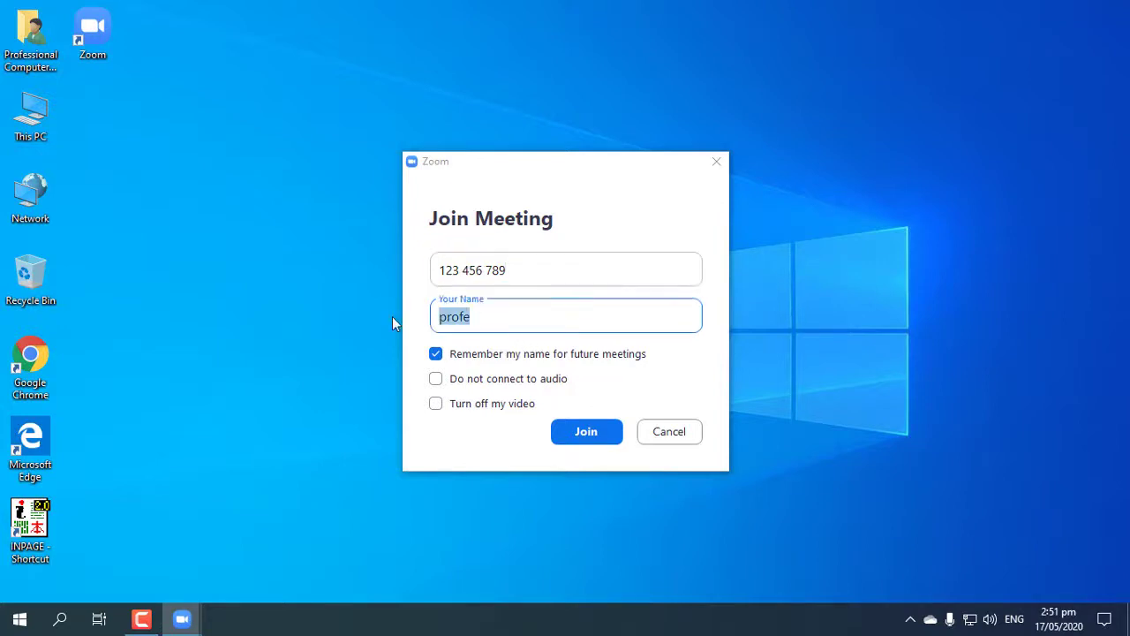
key(BackSpace)
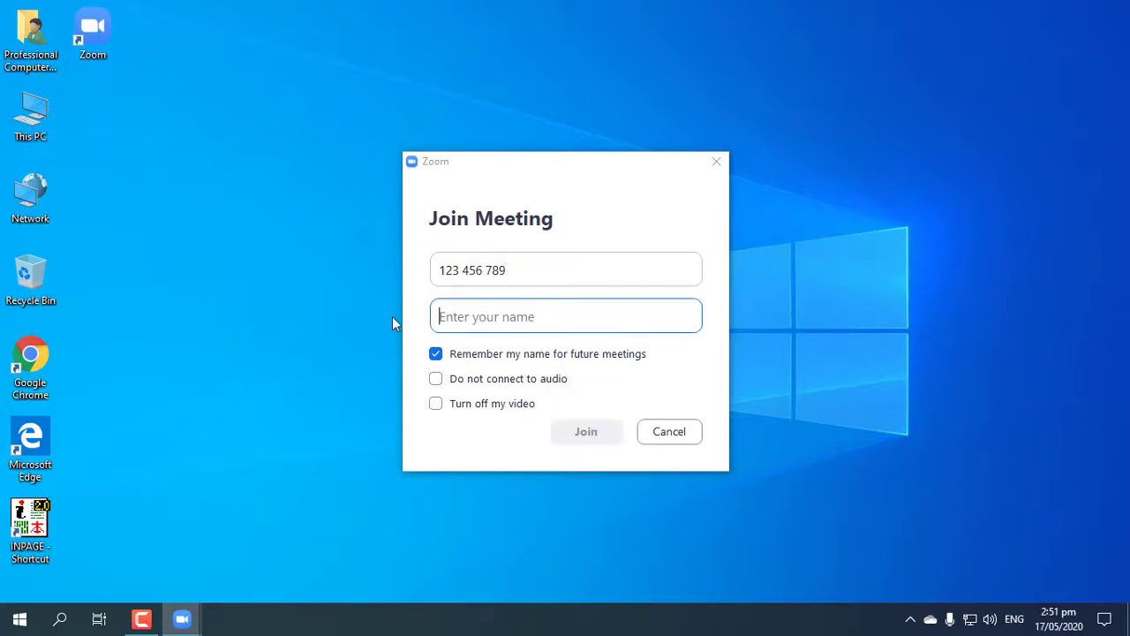
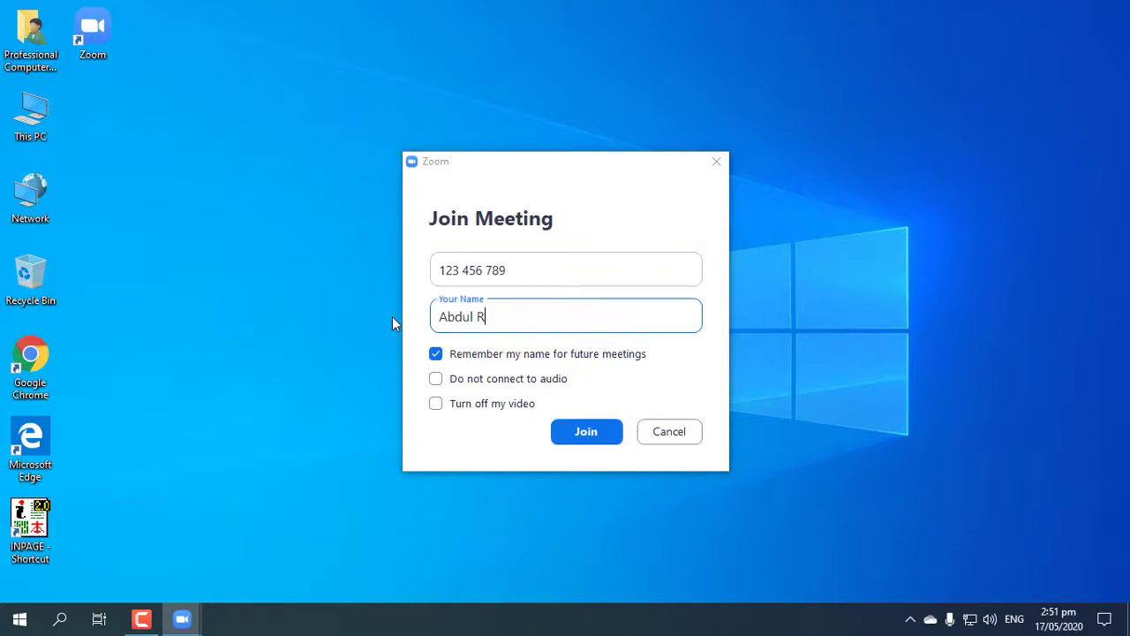
Leave audio connected and turn off video for joining
click(437, 379)
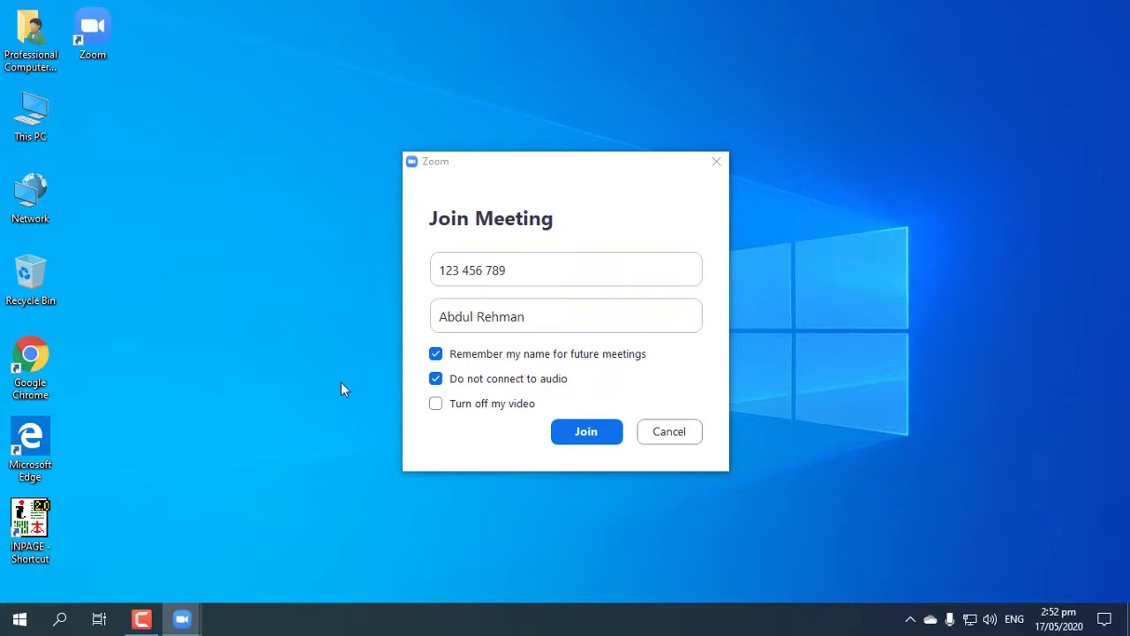
click(436, 380)
click(445, 416)
Submit the join form, then enter the account e-mail and password on the Sign In form
click(604, 432)
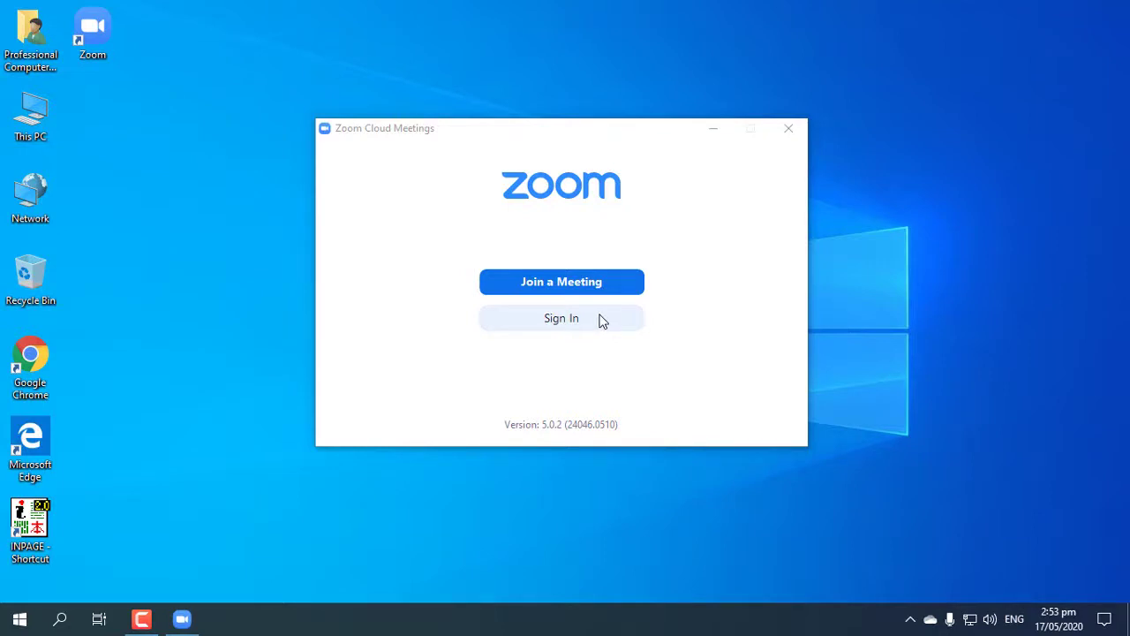
click(546, 321)
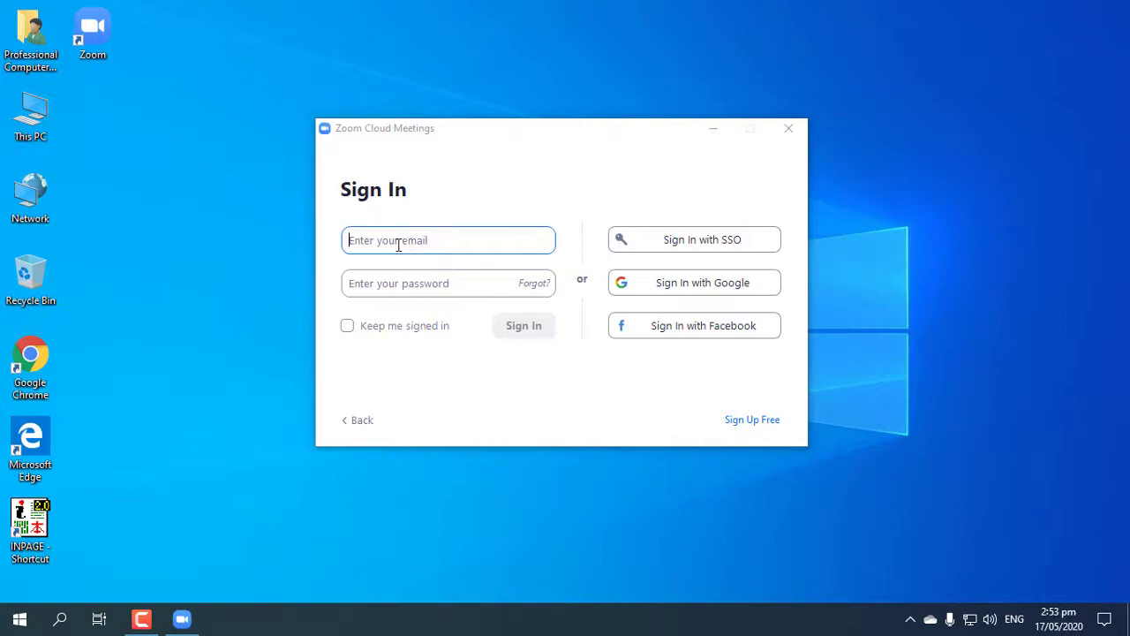
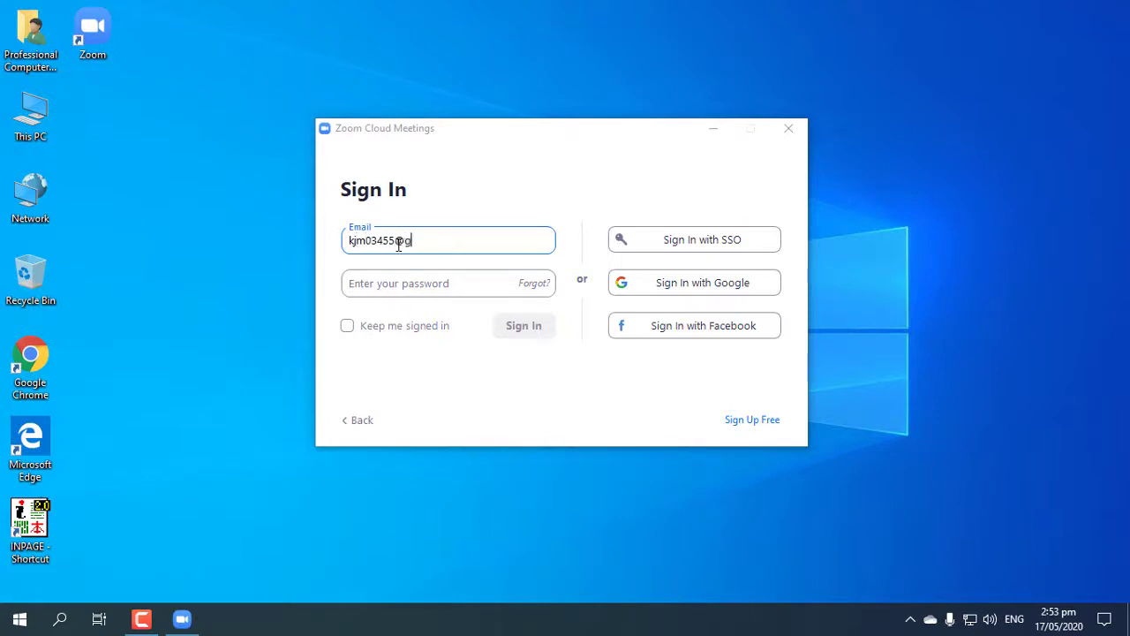
click(459, 281)
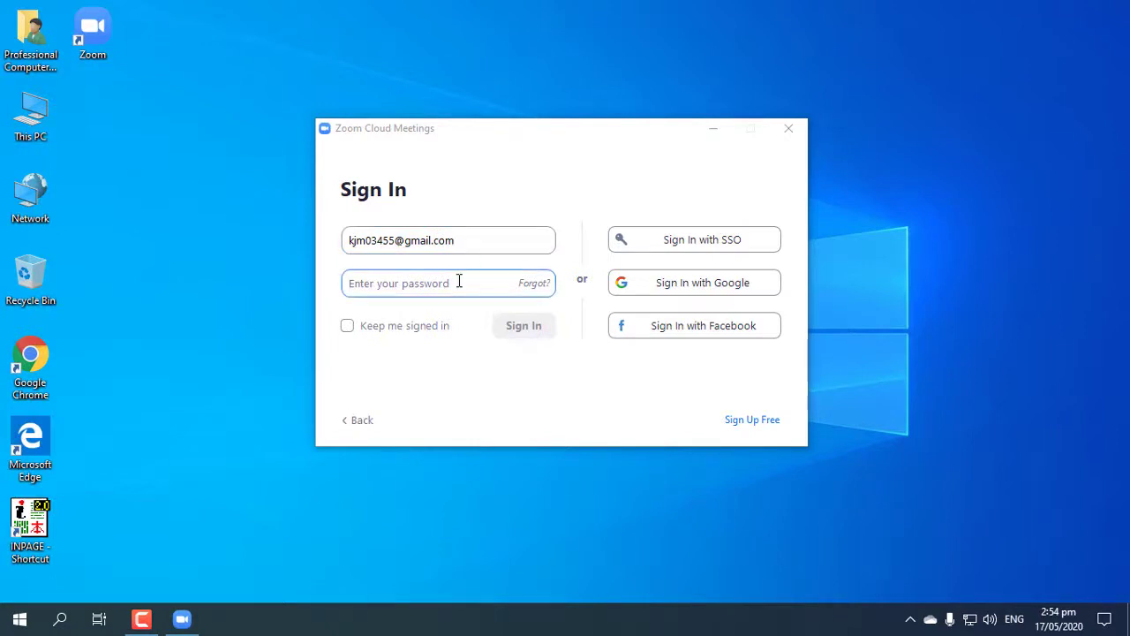
text(*******)
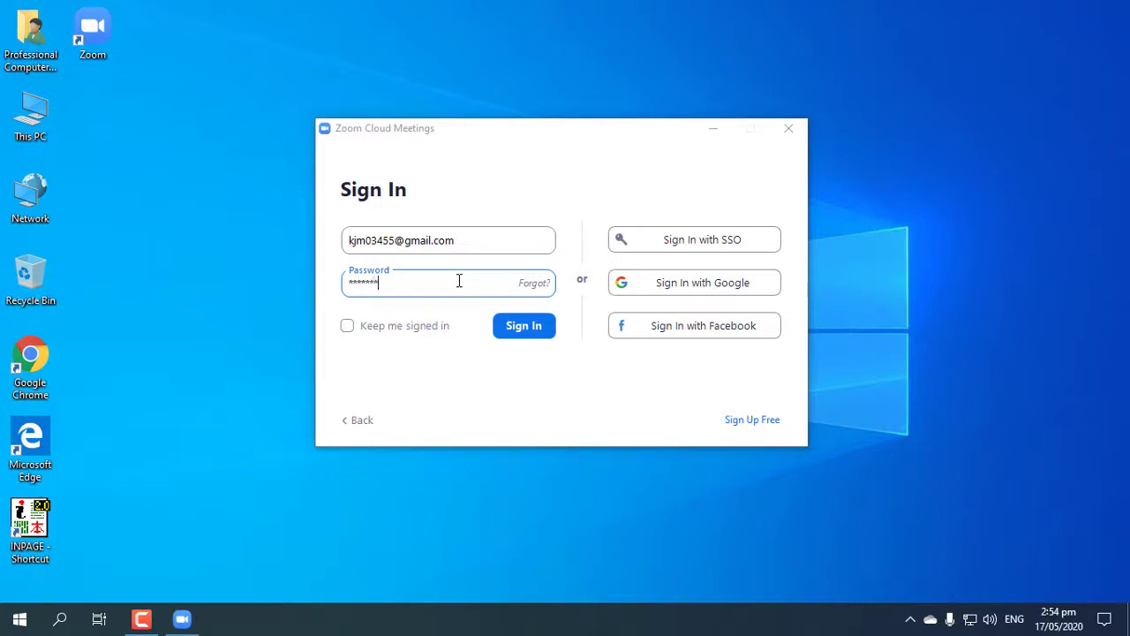
text(***)
Submit the account sign-in details to load the signed-in Home screen
click(535, 332)
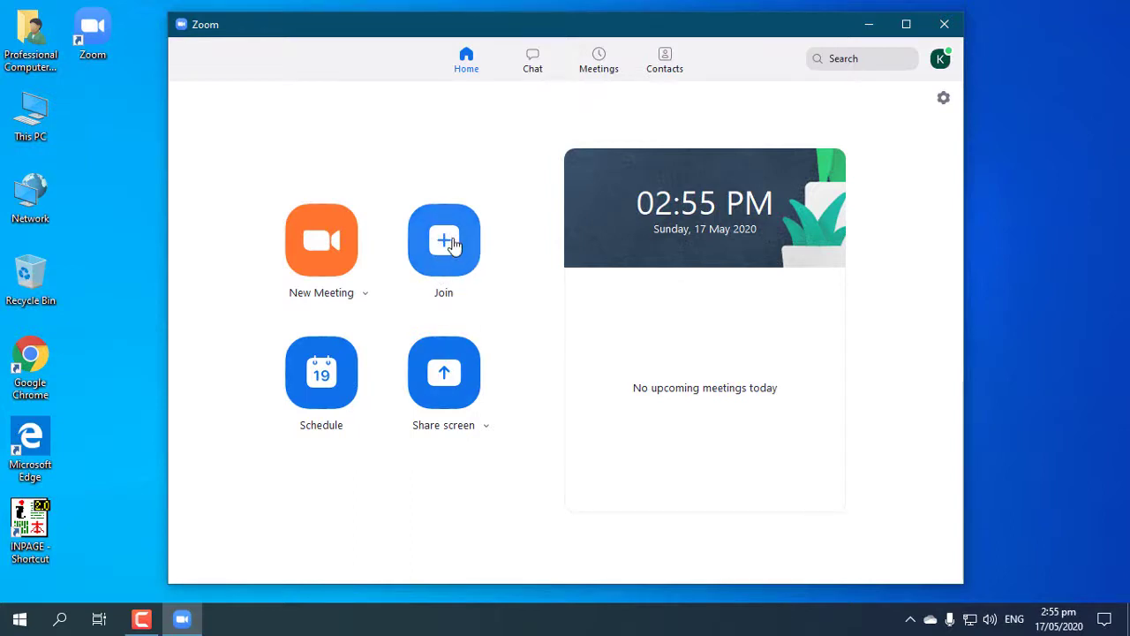
click(444, 244)
click(466, 271)
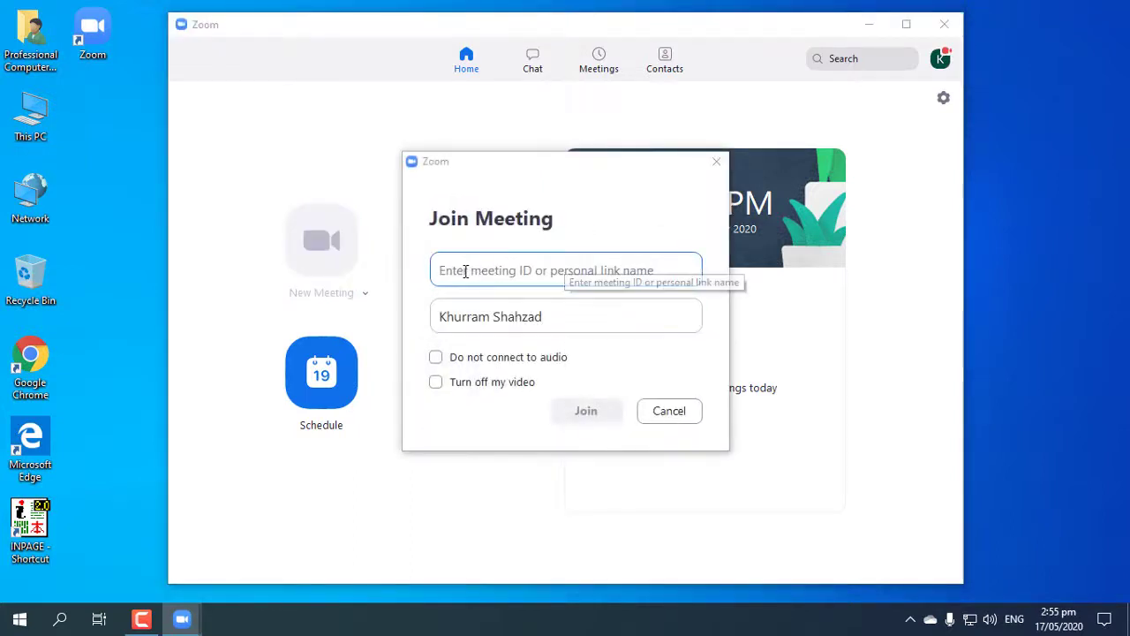
click(578, 316)
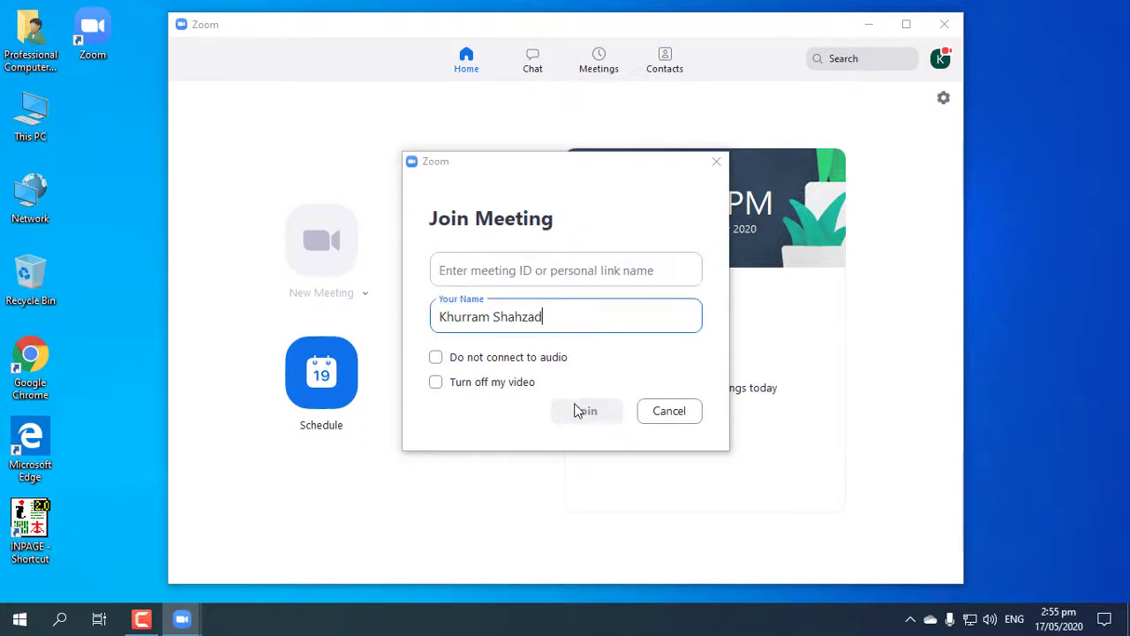
click(669, 411)
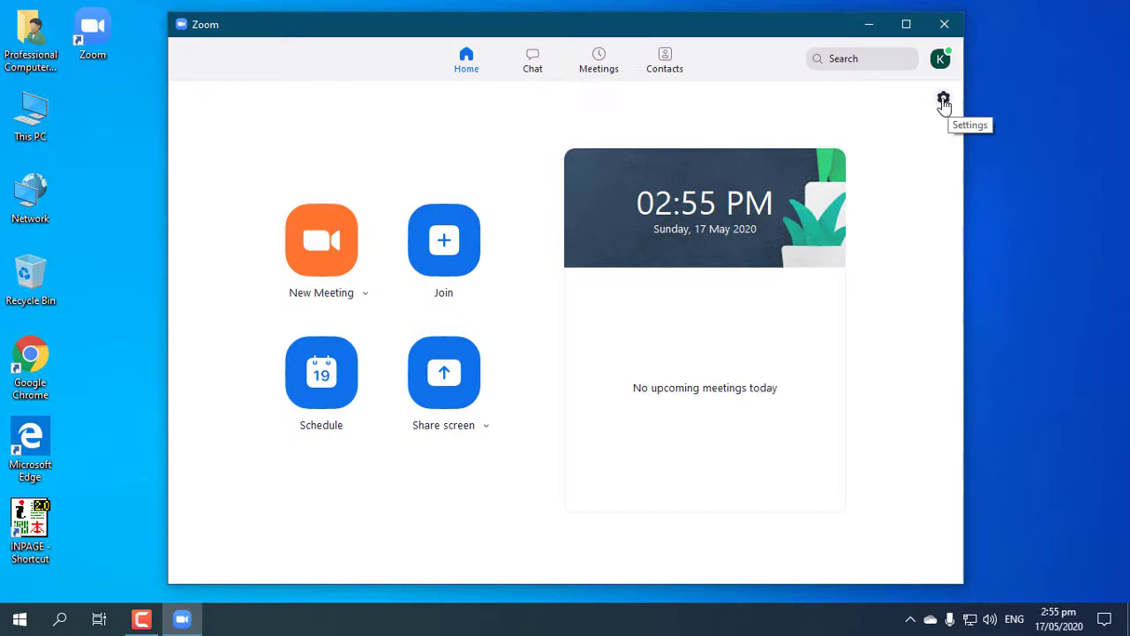
Open Zoom Settings, glance at Video, and switch to the Audio page
click(944, 101)
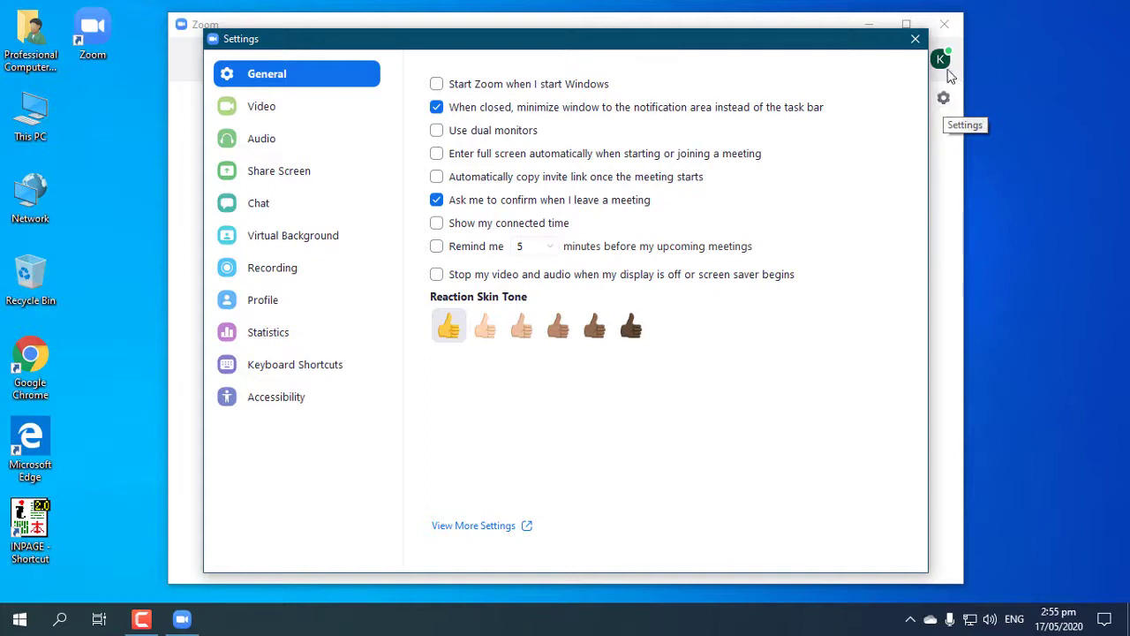
click(916, 39)
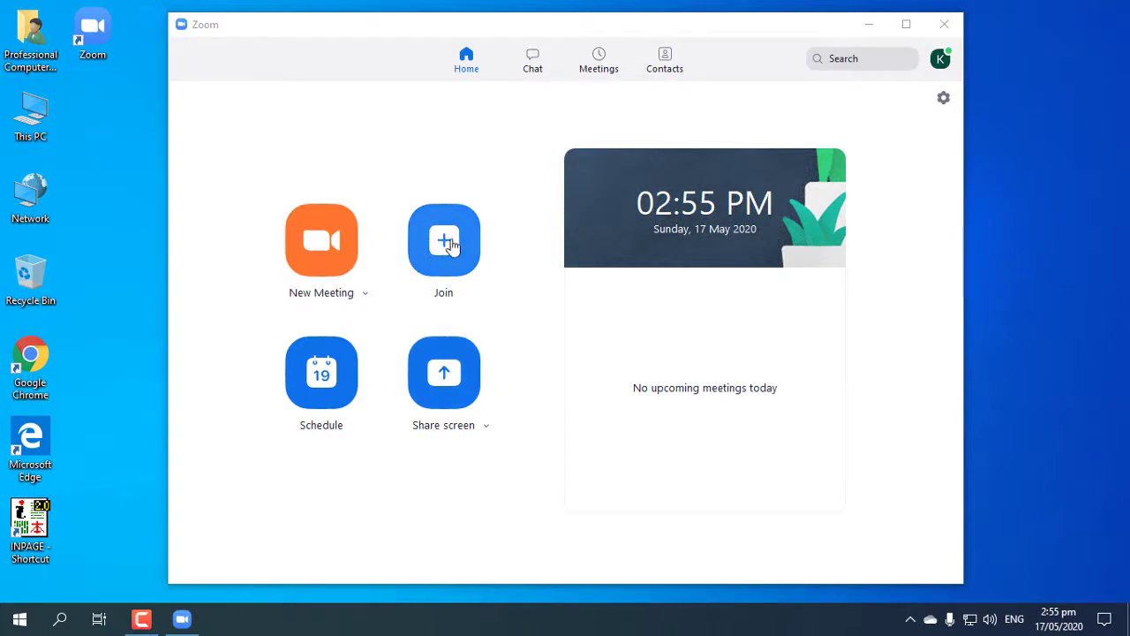
click(941, 107)
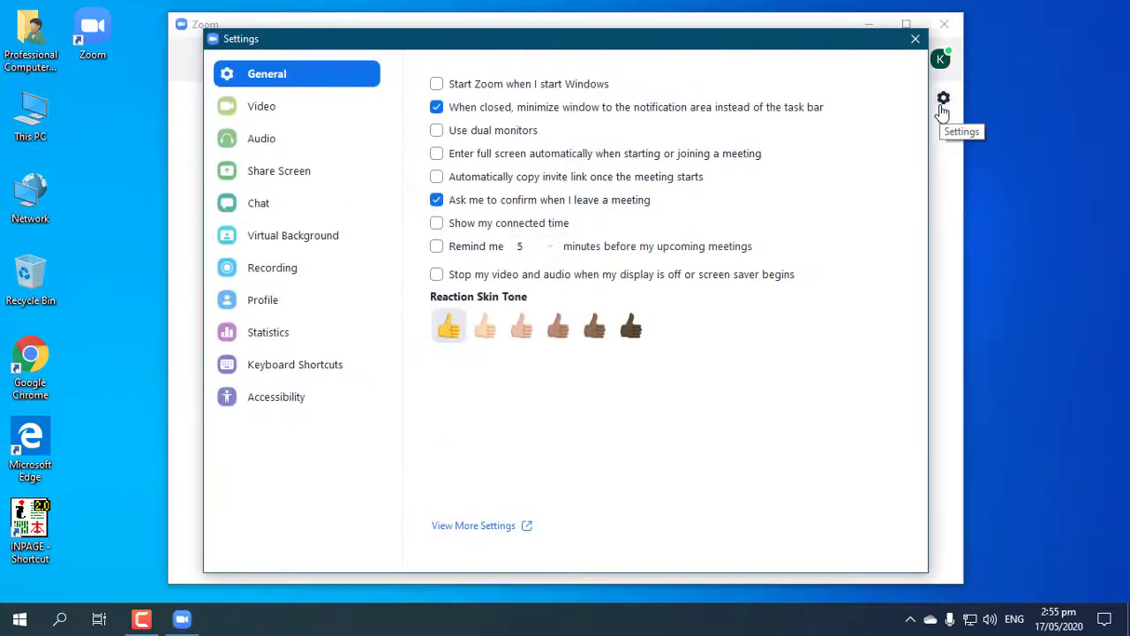
click(269, 109)
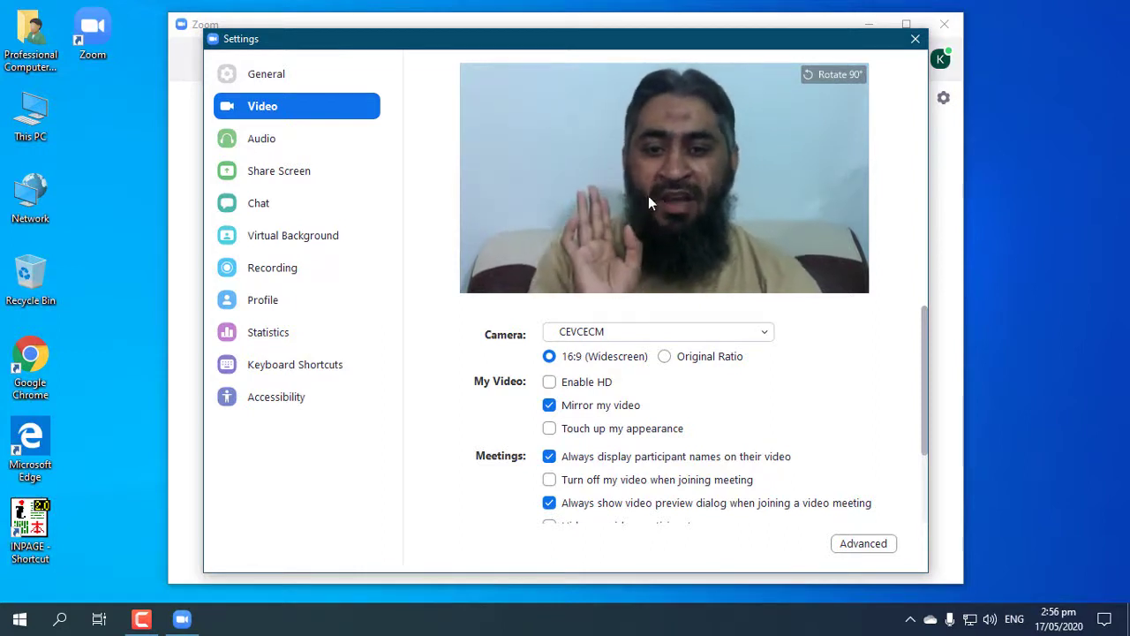
click(238, 148)
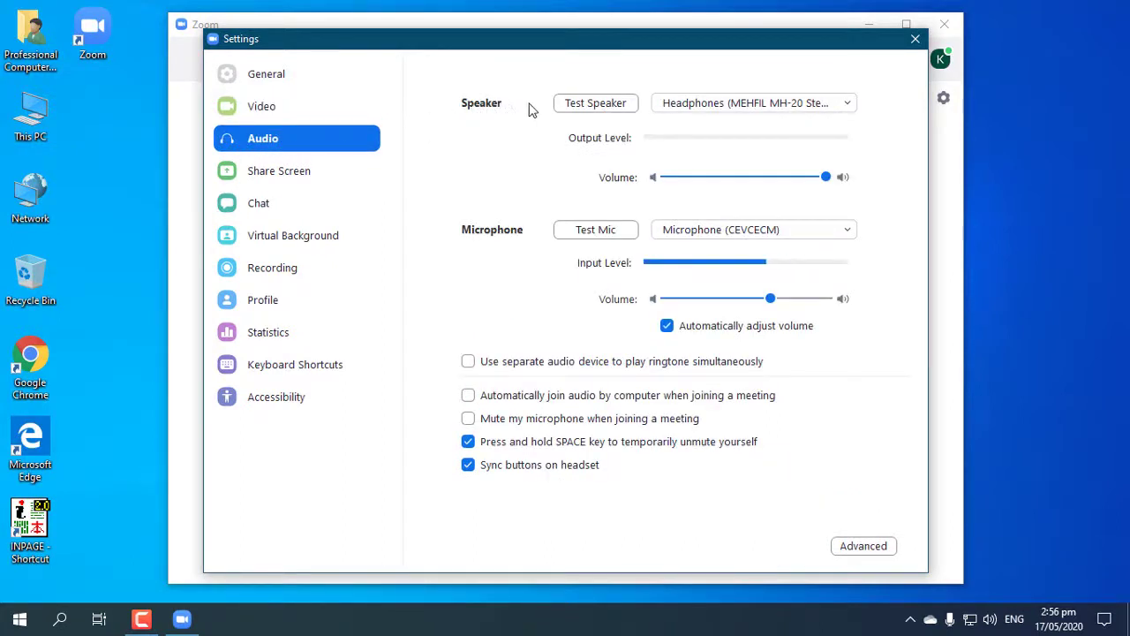
Test the speaker, raise the microphone volume, run a mic test, then show Video settings
click(595, 104)
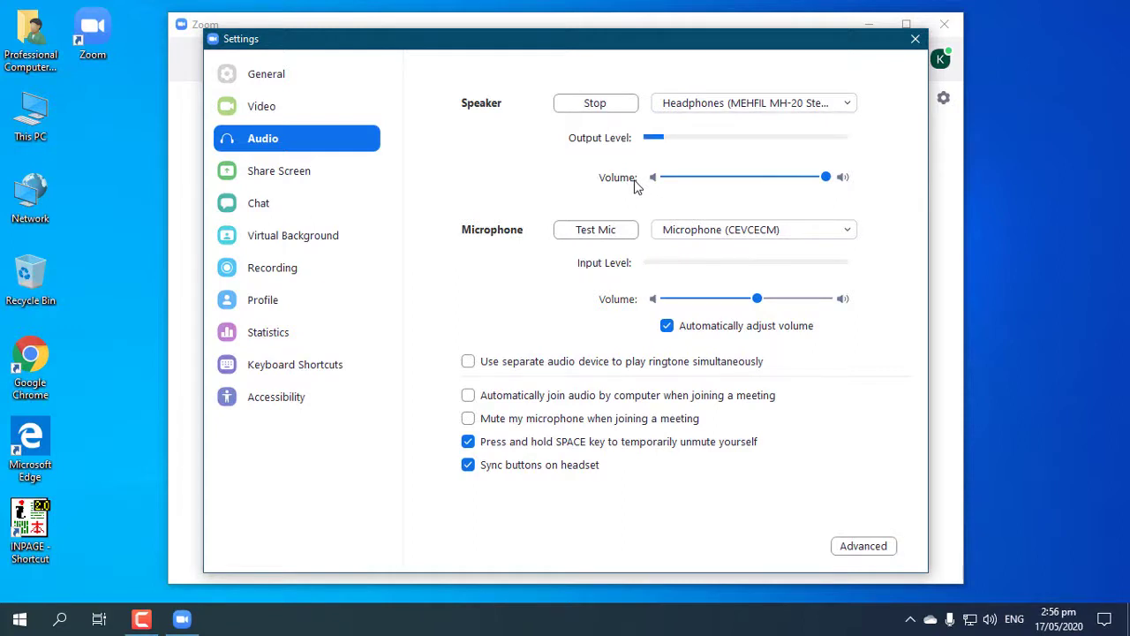
click(603, 104)
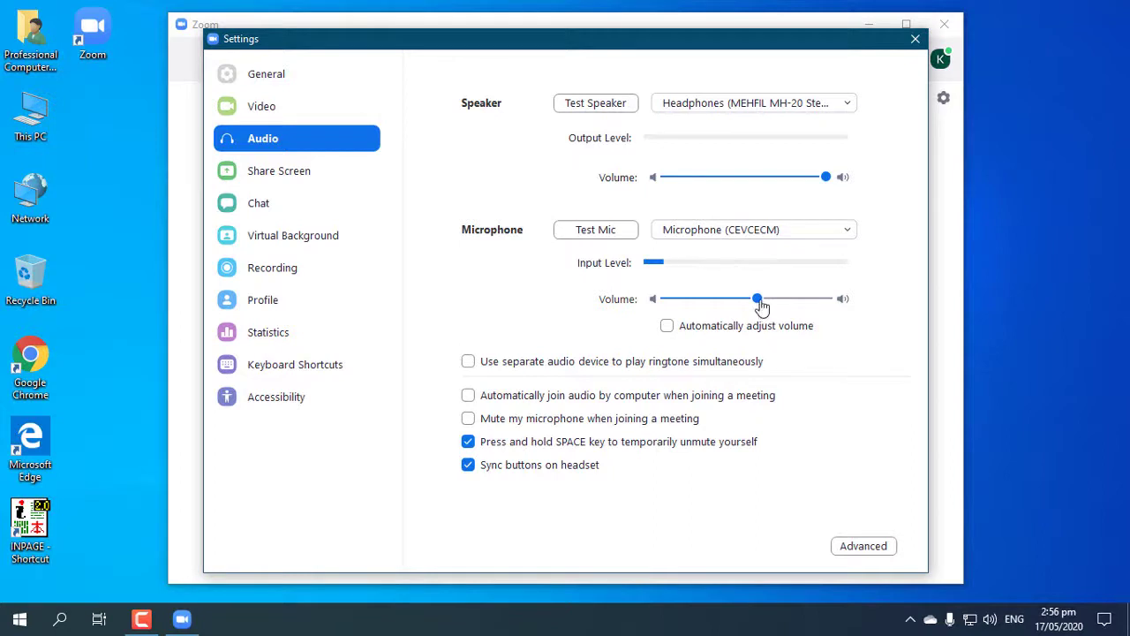
drag(762, 305, 778, 306)
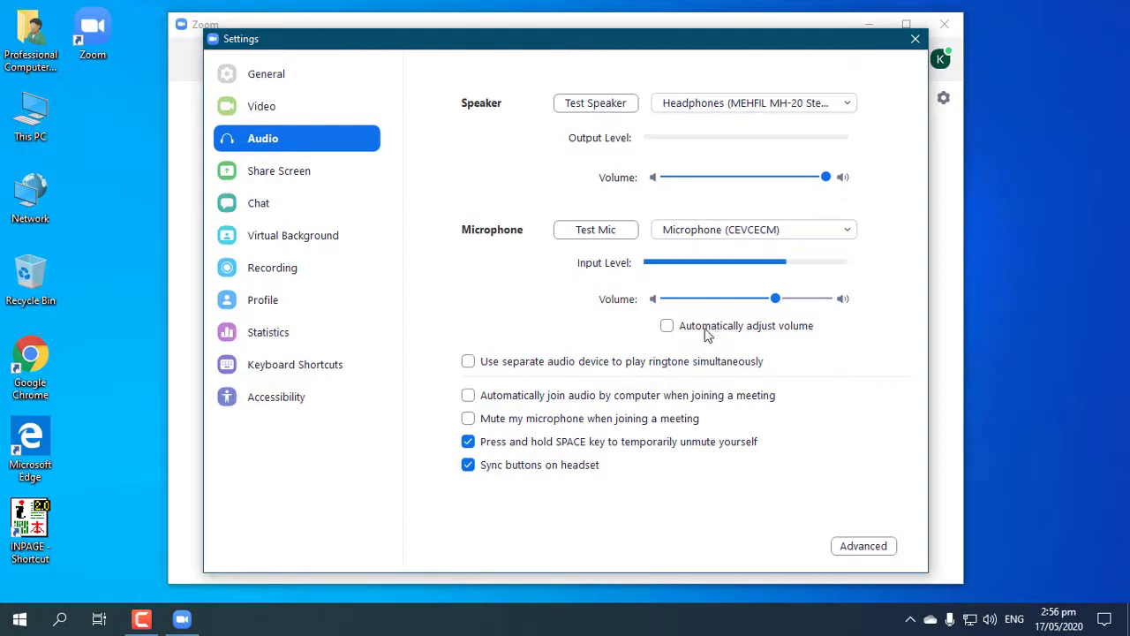
click(782, 300)
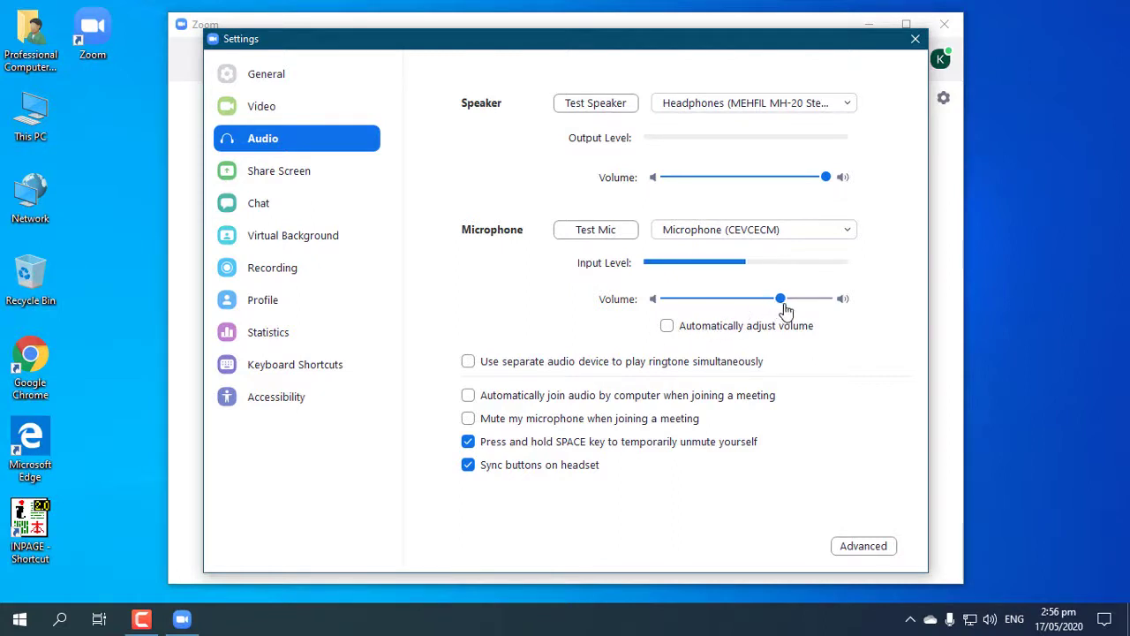
mouse_move(786, 309)
mouse_down()
mouse_move(843, 308)
mouse_move(782, 314)
mouse_up()
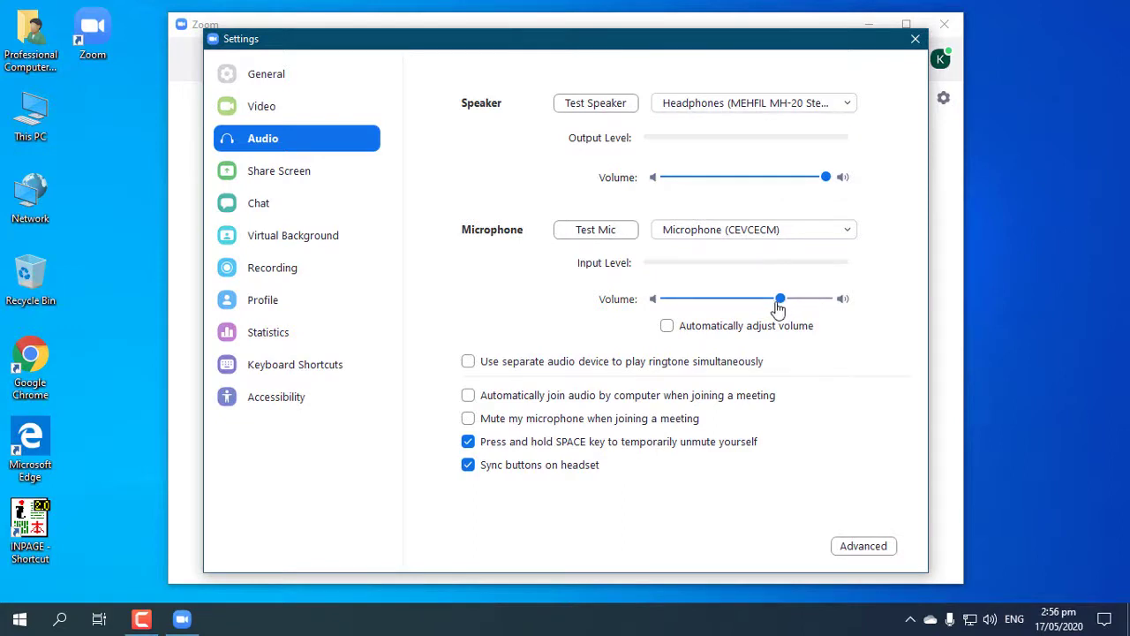
click(583, 229)
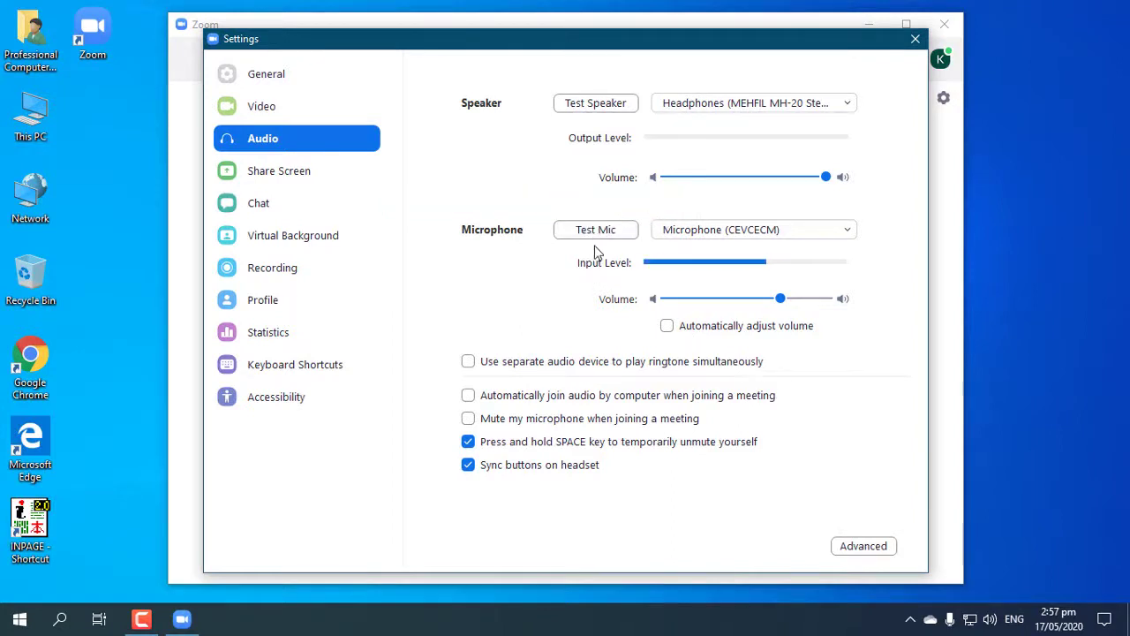
click(245, 106)
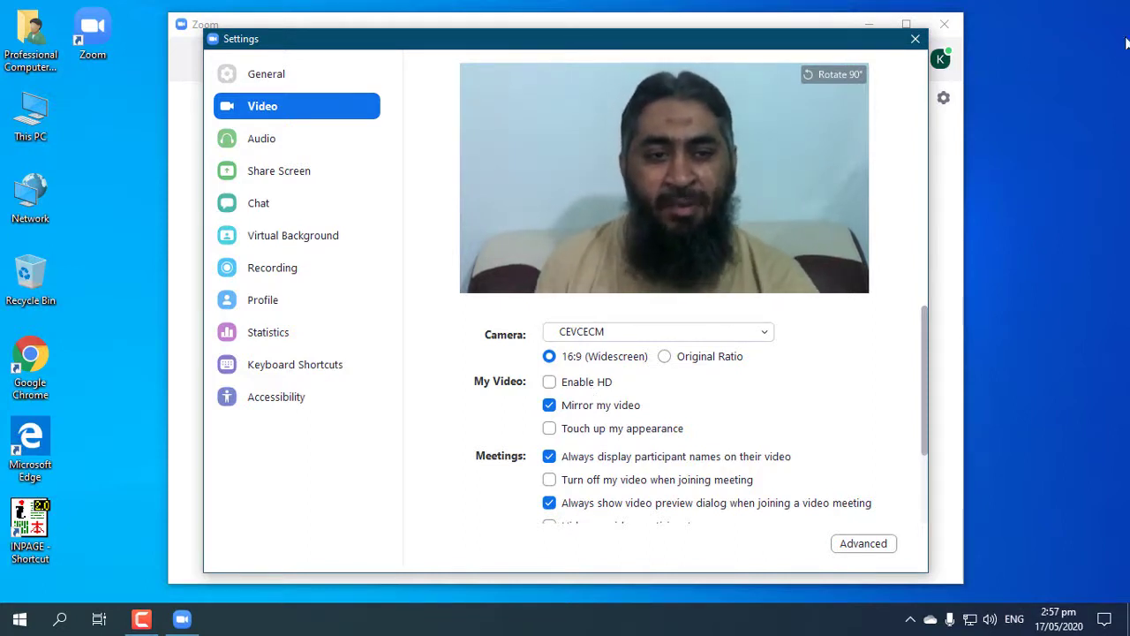
Close the Settings window and bring up Zoom on the teacher's phone
click(916, 38)
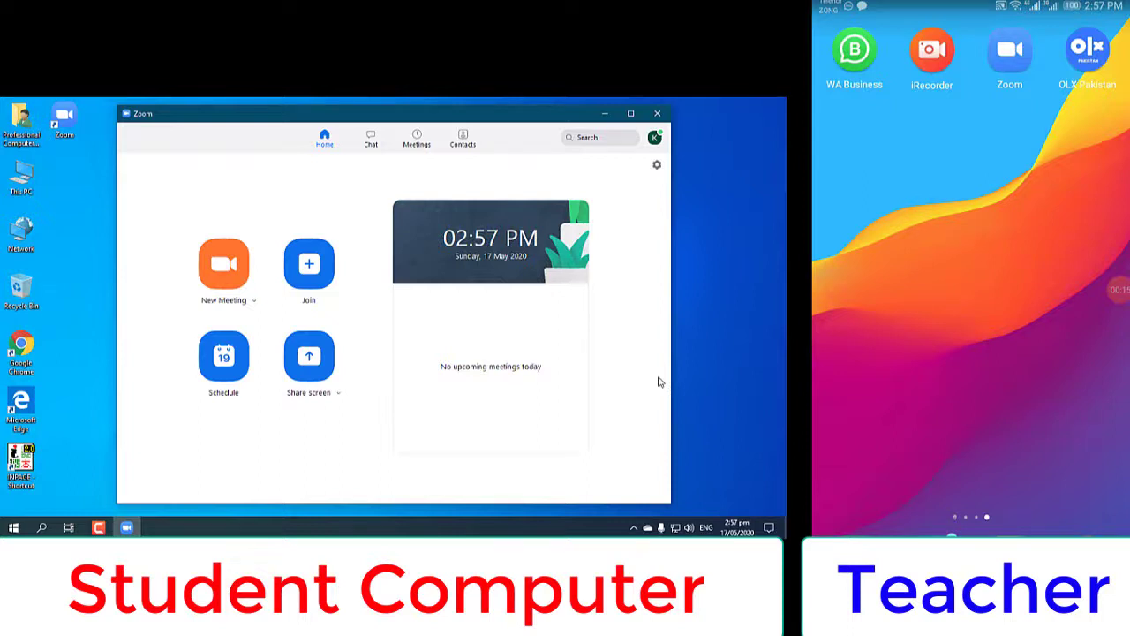
click(1009, 48)
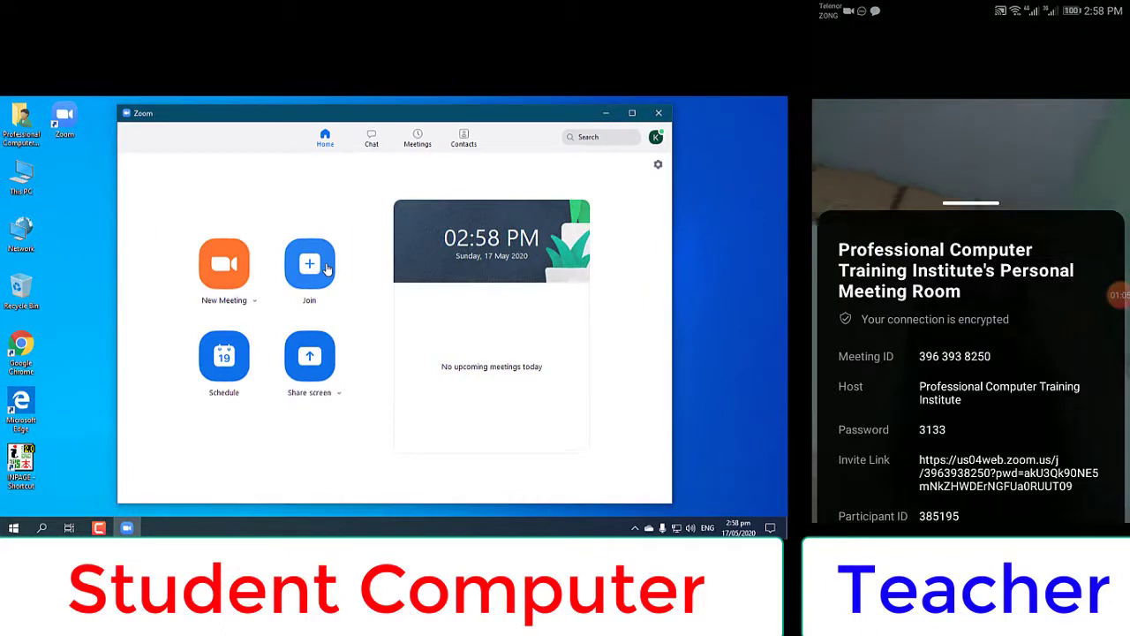
click(327, 266)
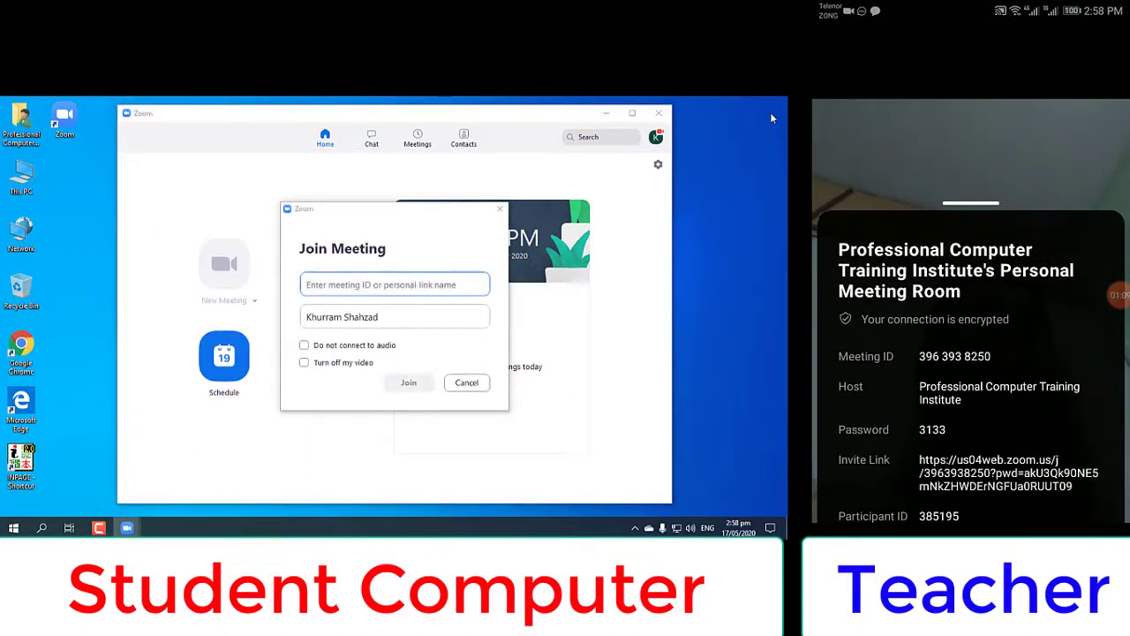
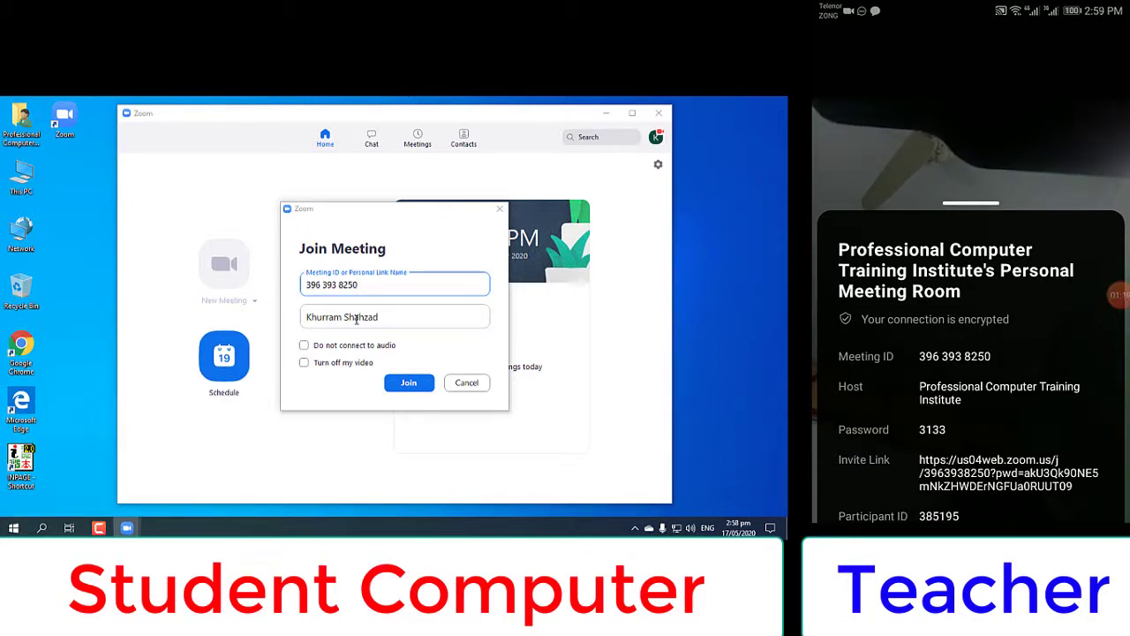
click(317, 318)
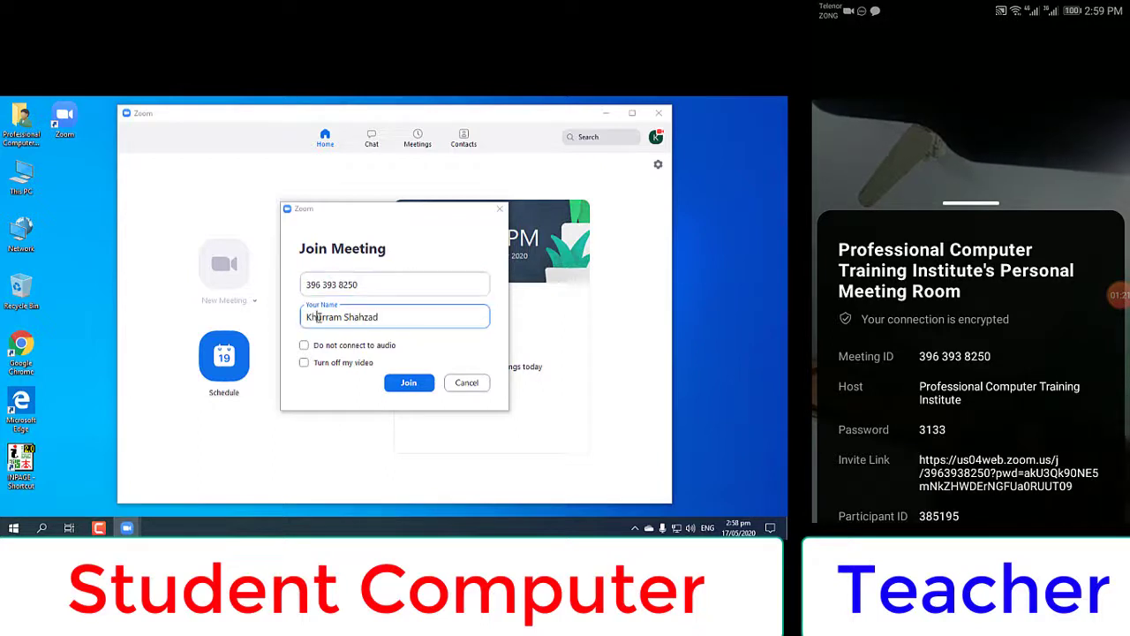
drag(380, 317, 276, 320)
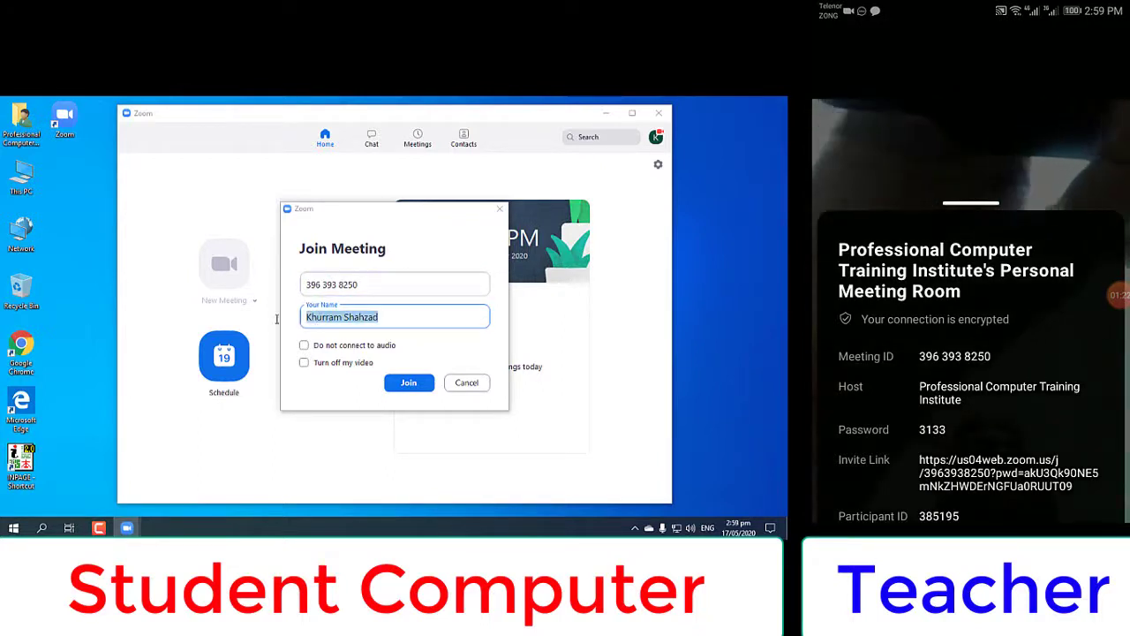
text(S)
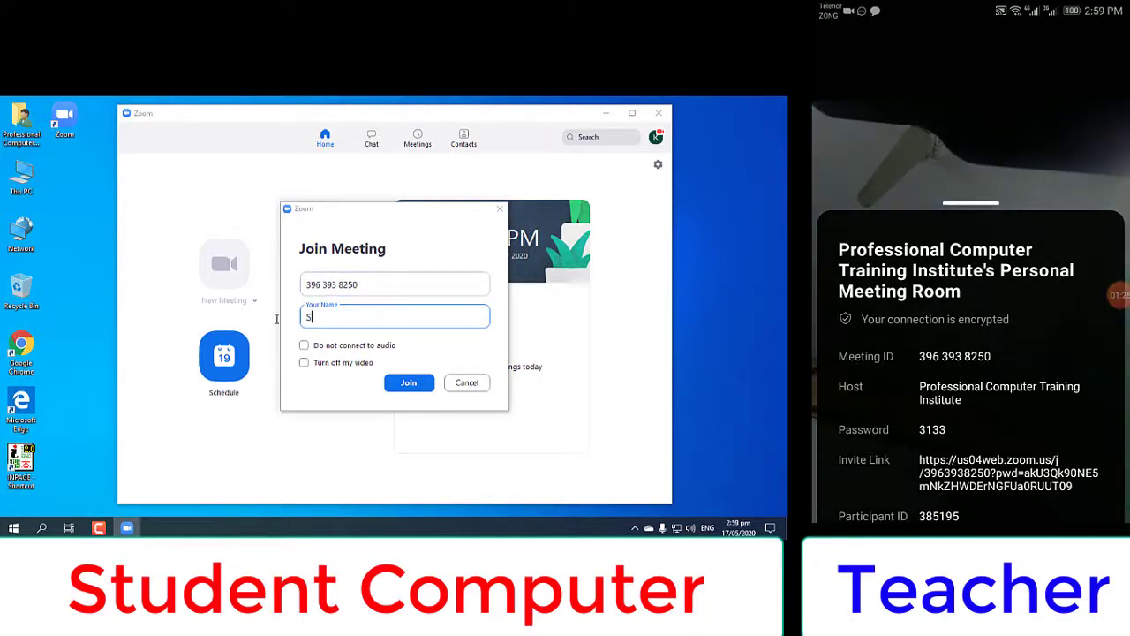
text(tudent)
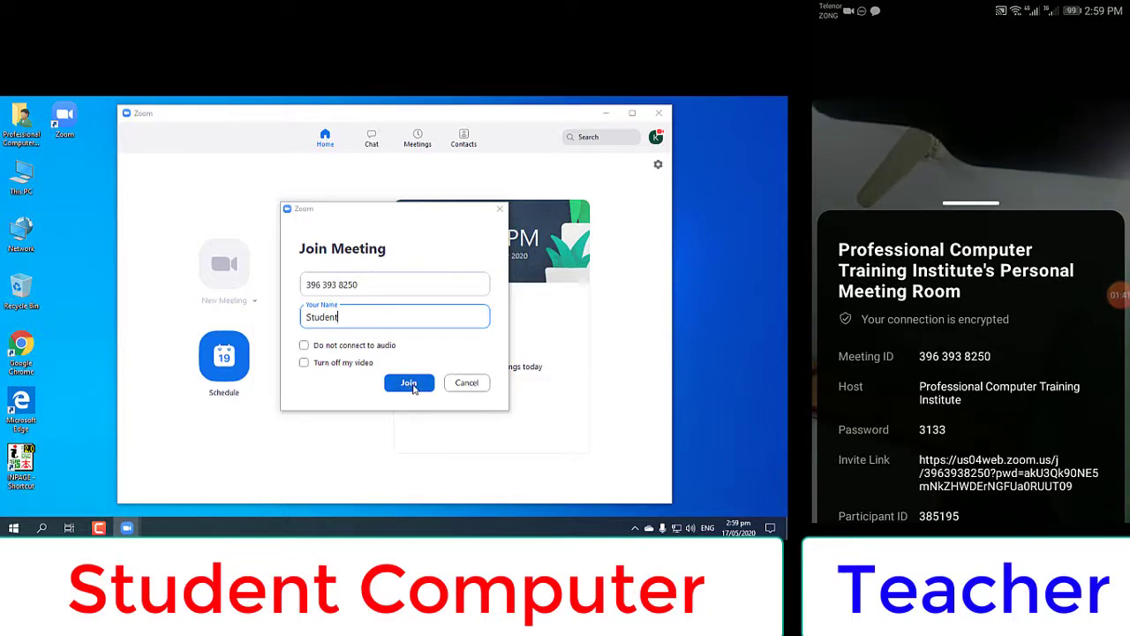
click(412, 387)
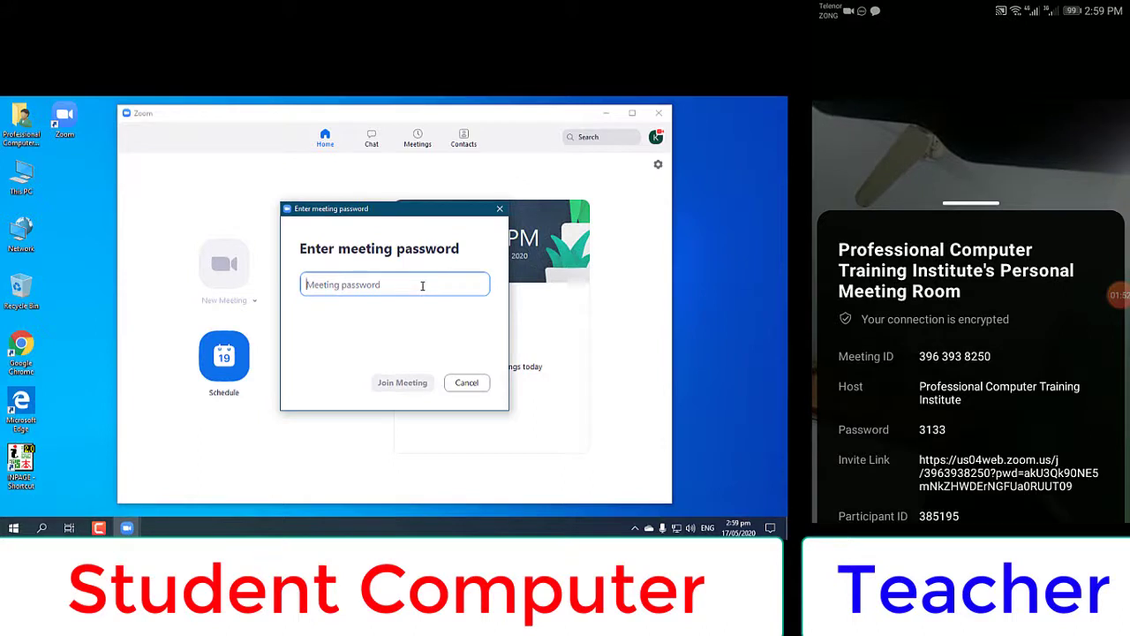
Enter the meeting password, check the speaker volume, and join with video on
text(3)
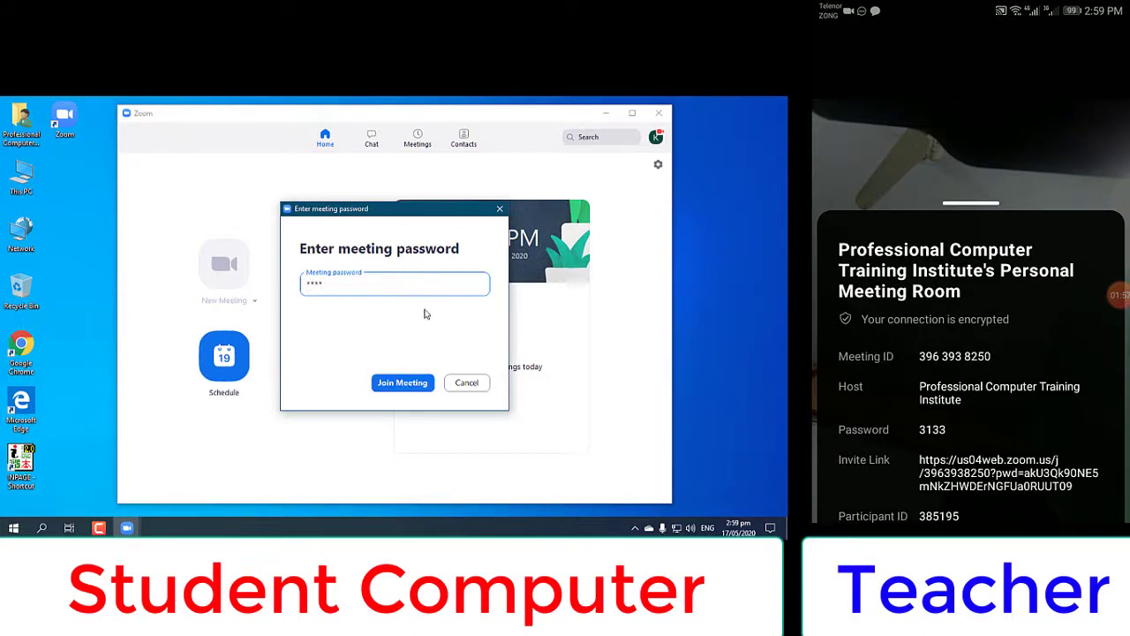
click(399, 386)
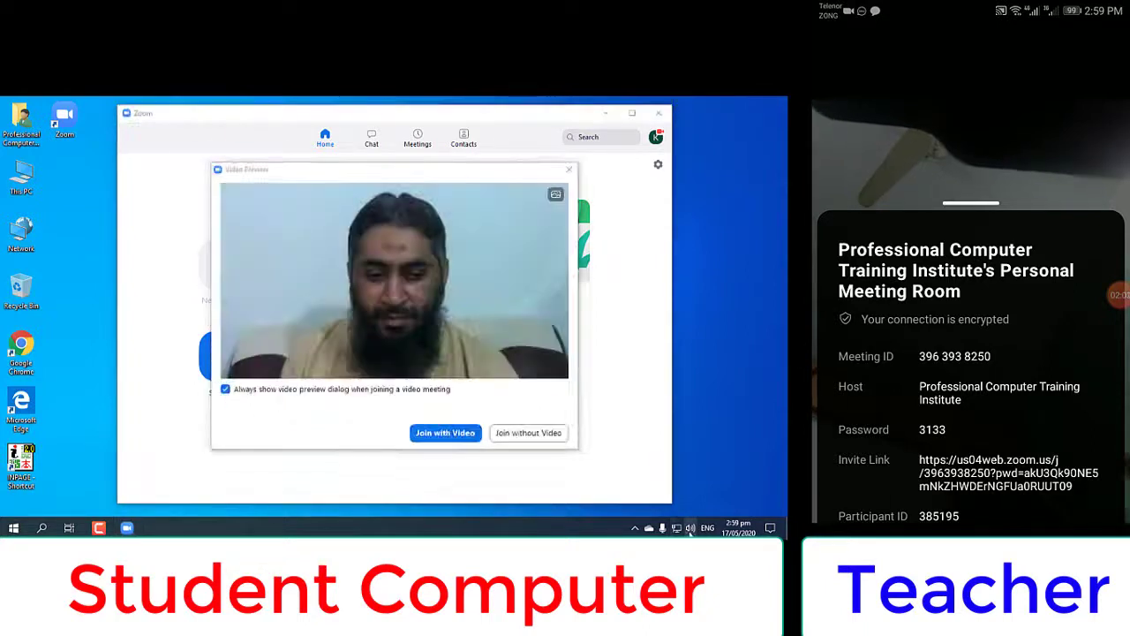
click(689, 529)
click(432, 460)
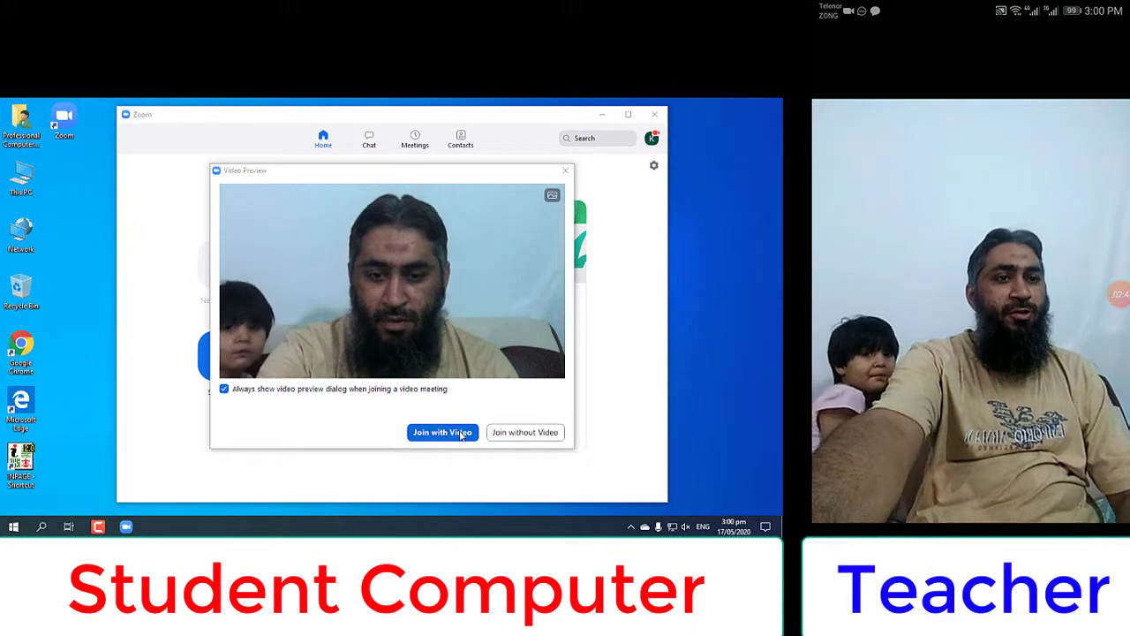
click(442, 432)
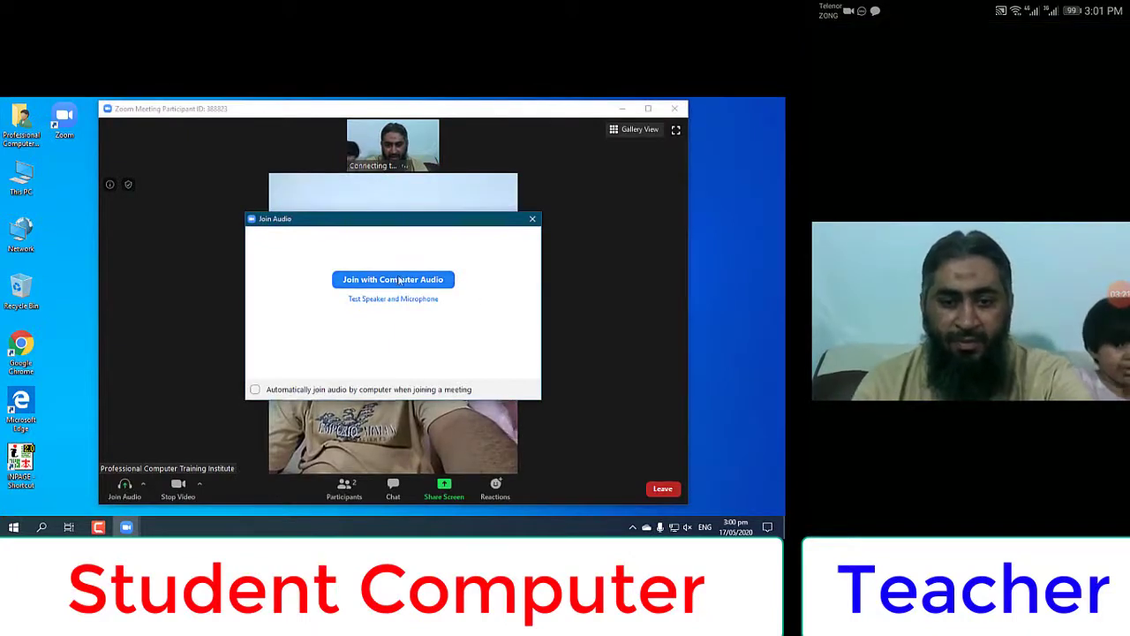
Connect to the meeting audio using the computer's audio
click(371, 282)
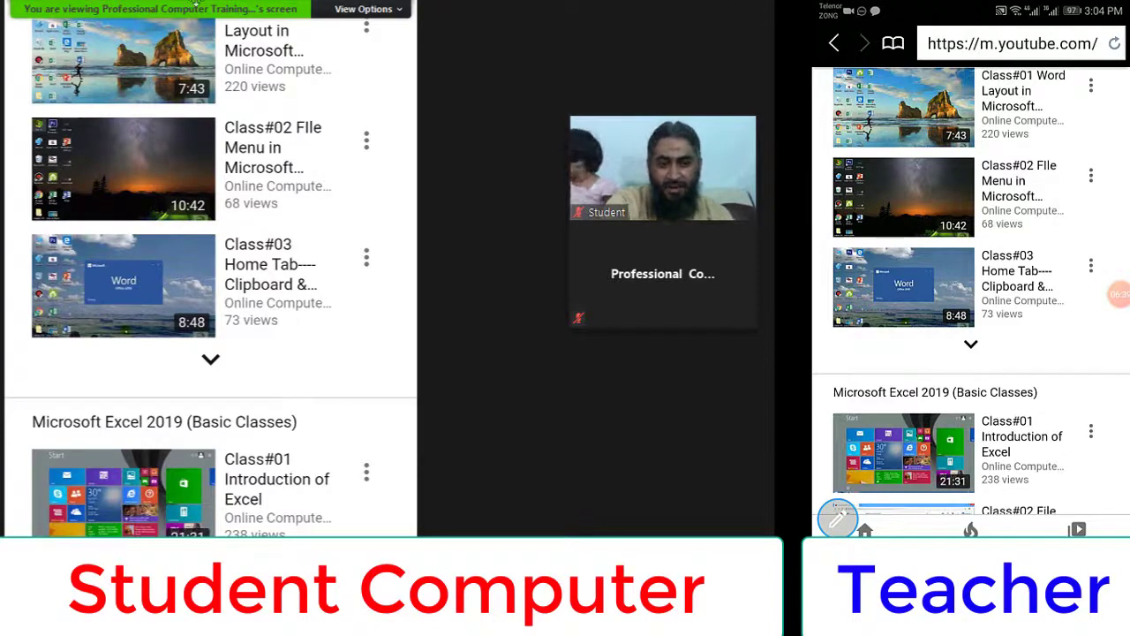
click(353, 10)
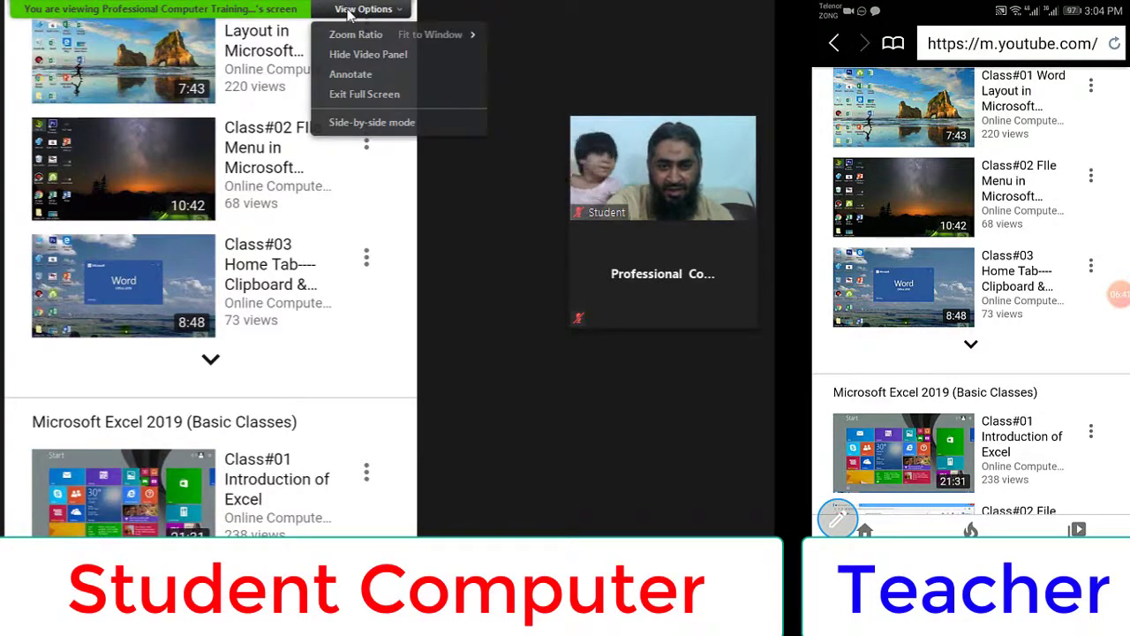
mouse_move(379, 38)
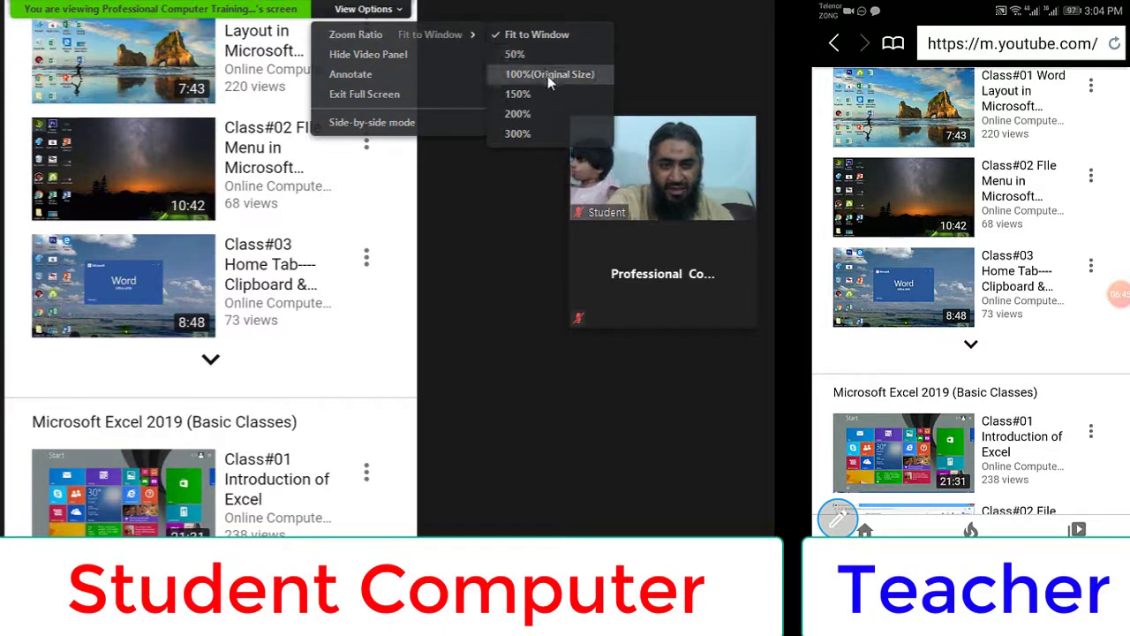
click(404, 61)
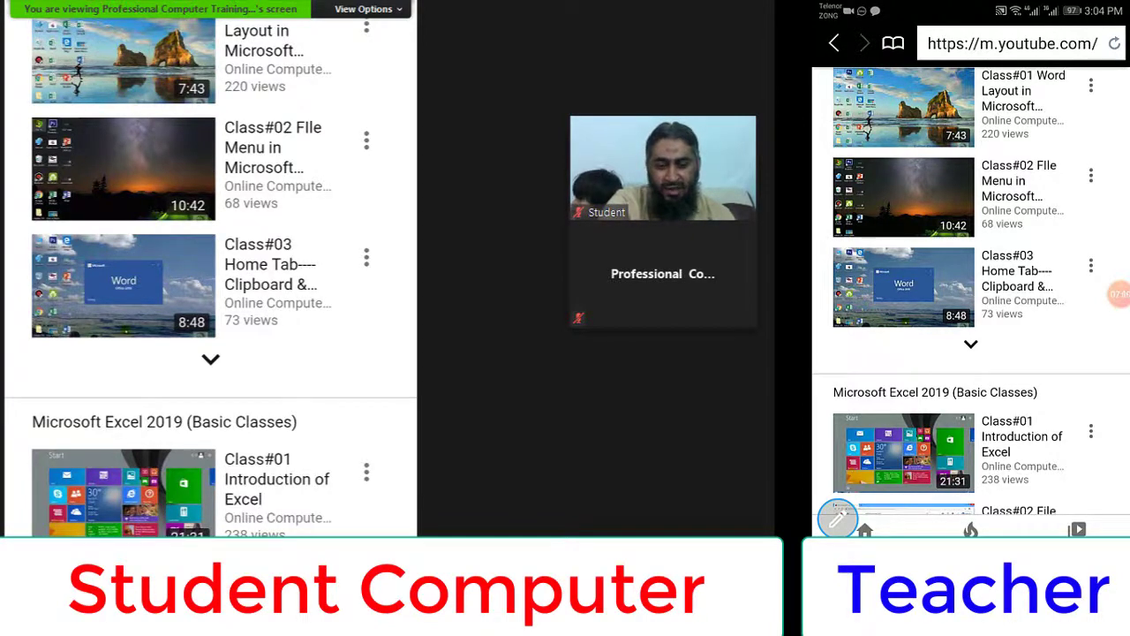
Open the meeting chat with Alt+H, move it aside, and close it afterward
key(alt+h)
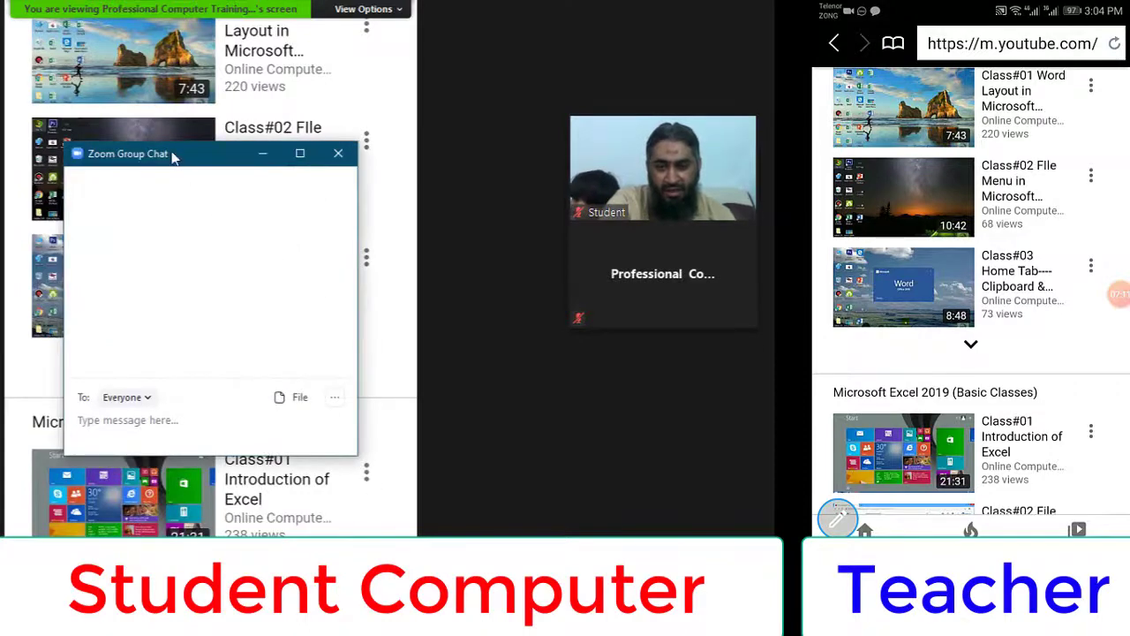
drag(174, 155, 591, 303)
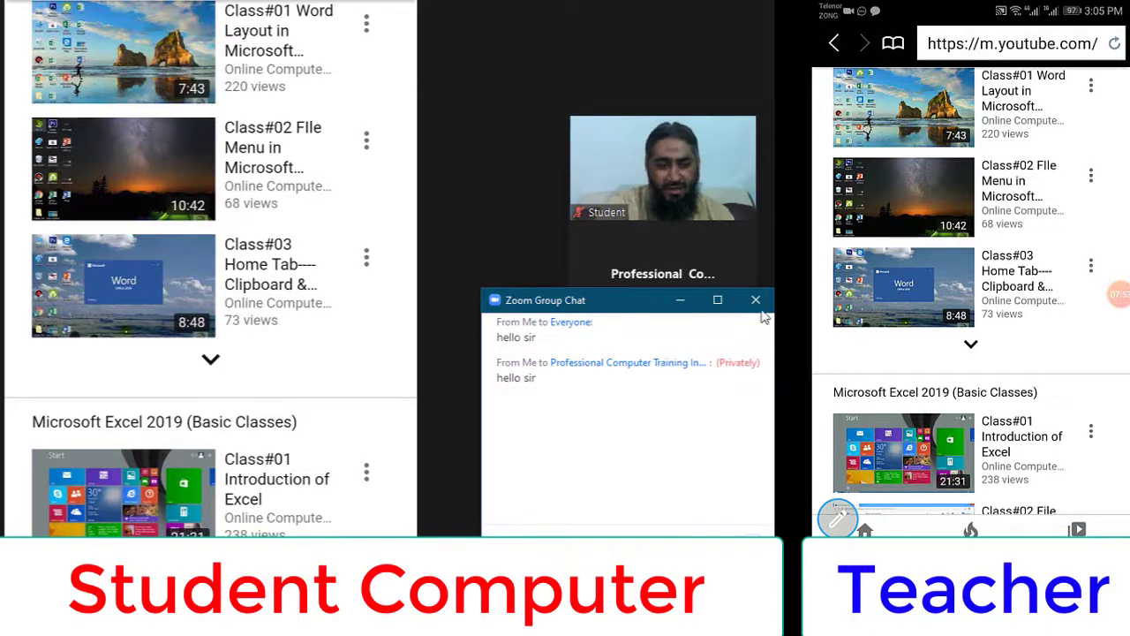
click(756, 300)
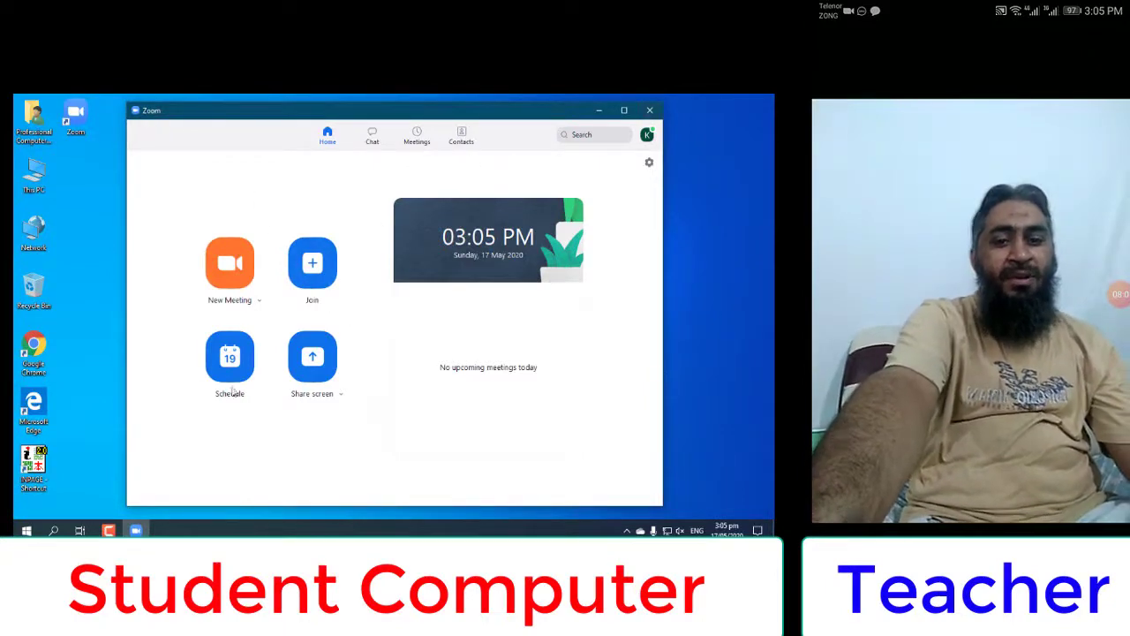
click(313, 265)
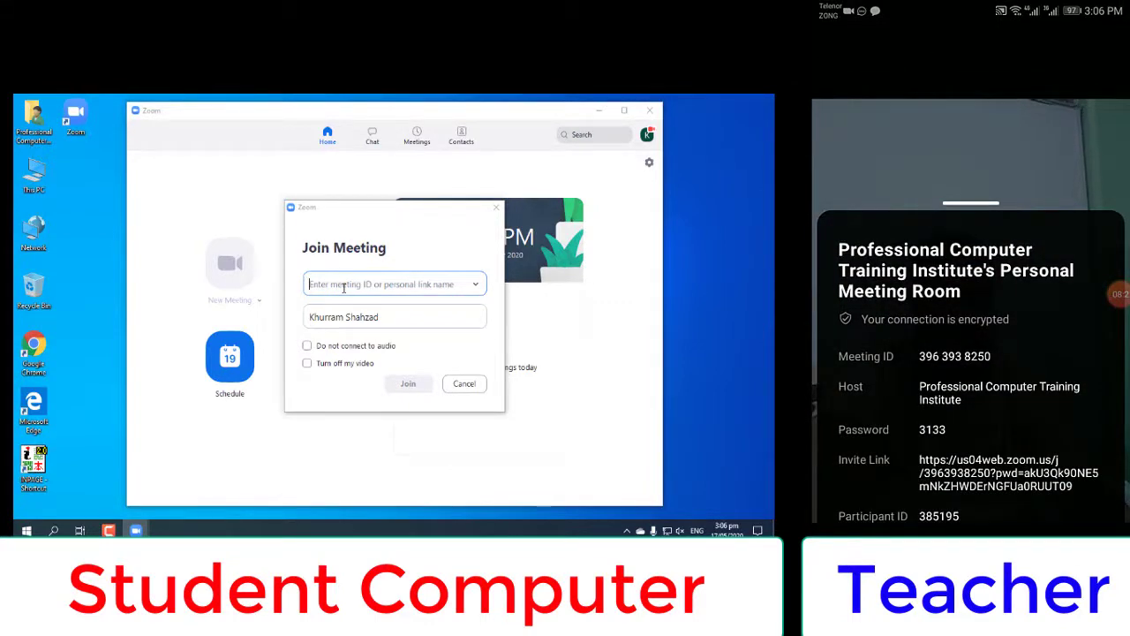
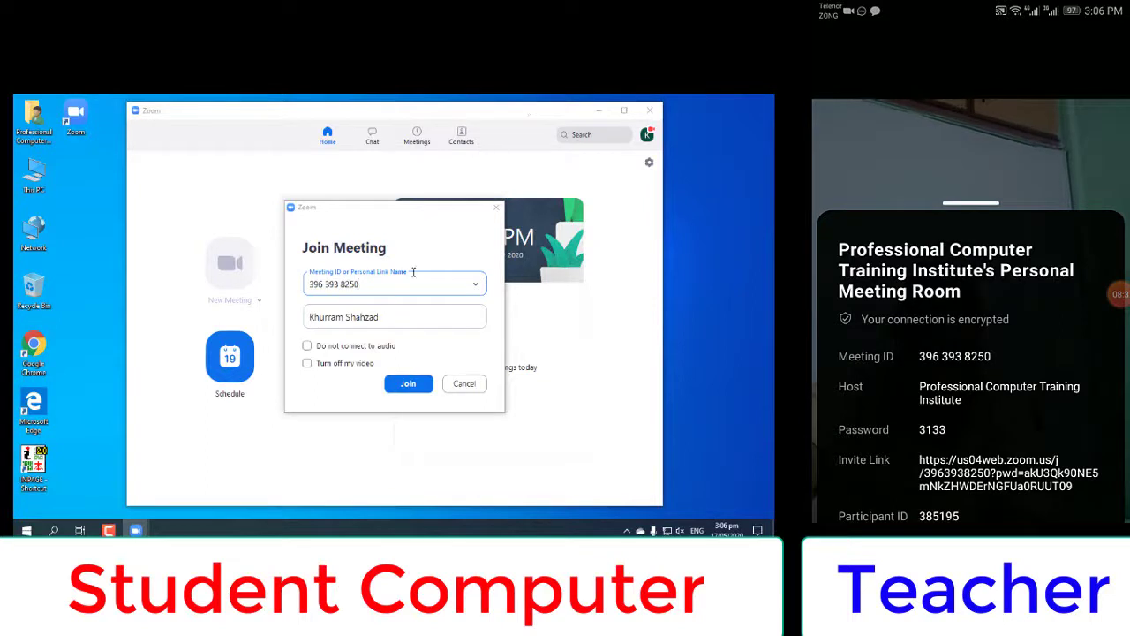
click(394, 320)
drag(402, 332, 284, 336)
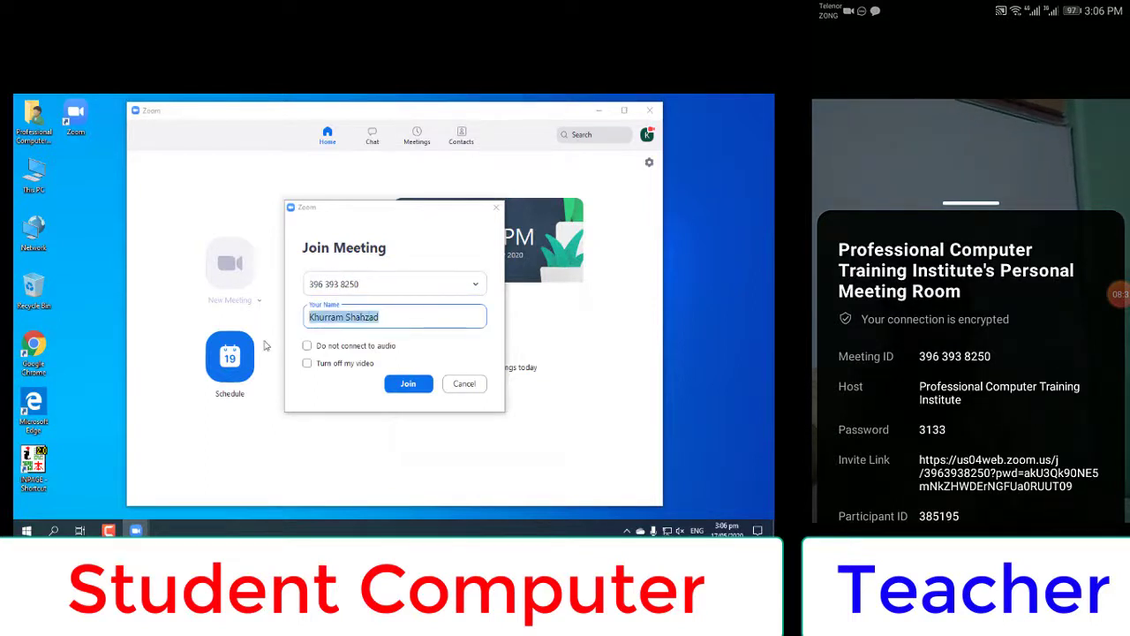
text(Stude)
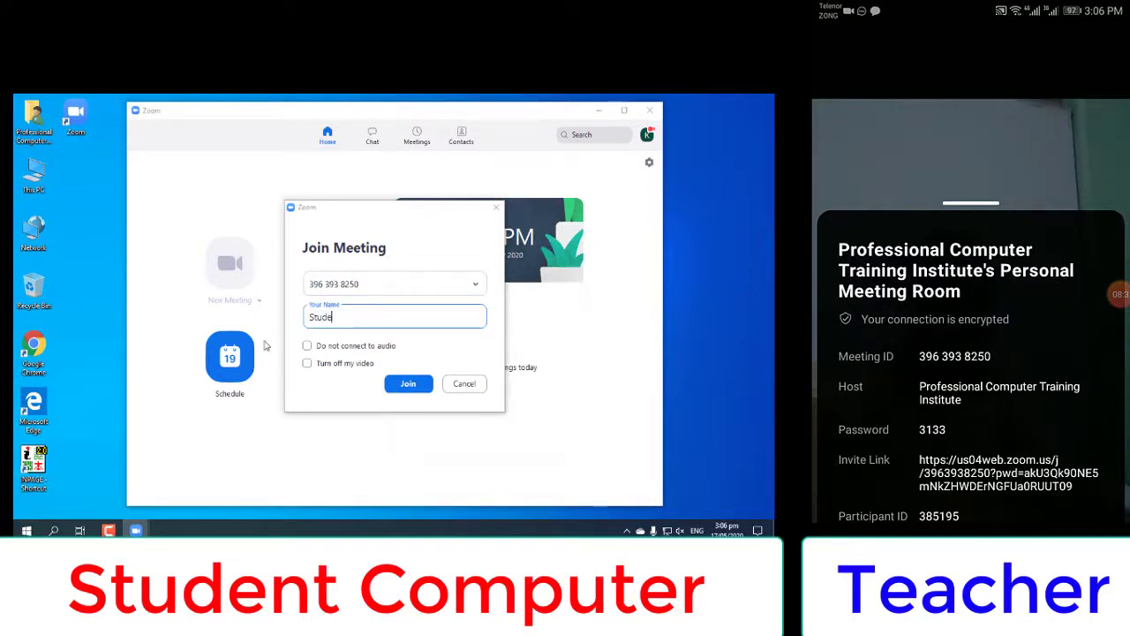
text(nt)
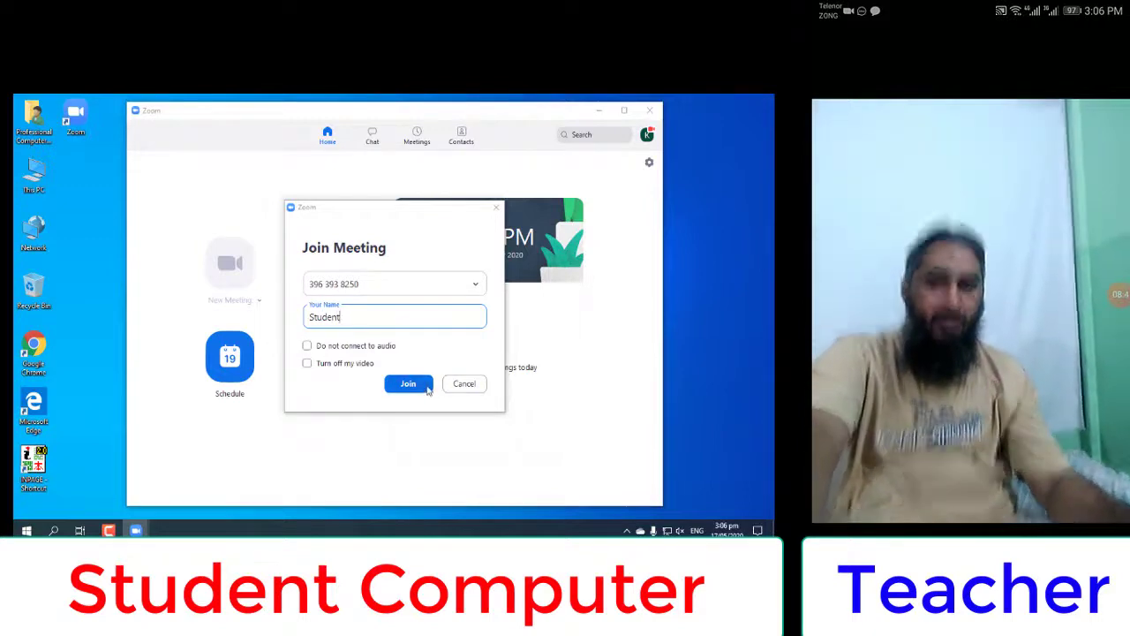
click(427, 389)
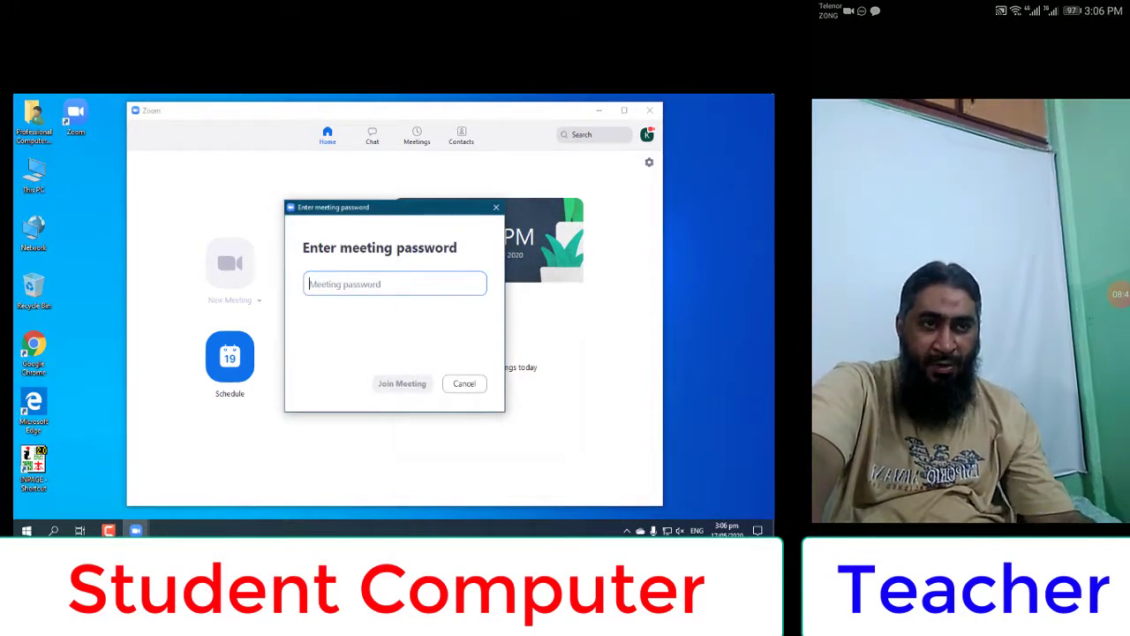
Enter the meeting password and join the meeting with the webcam on
text(****)
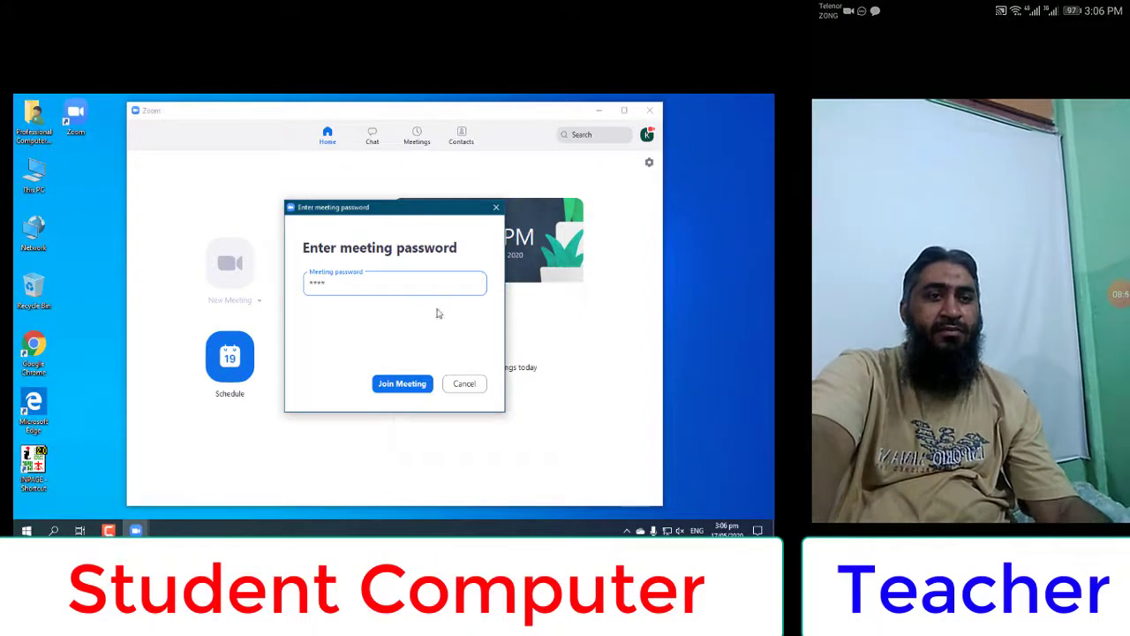
click(420, 385)
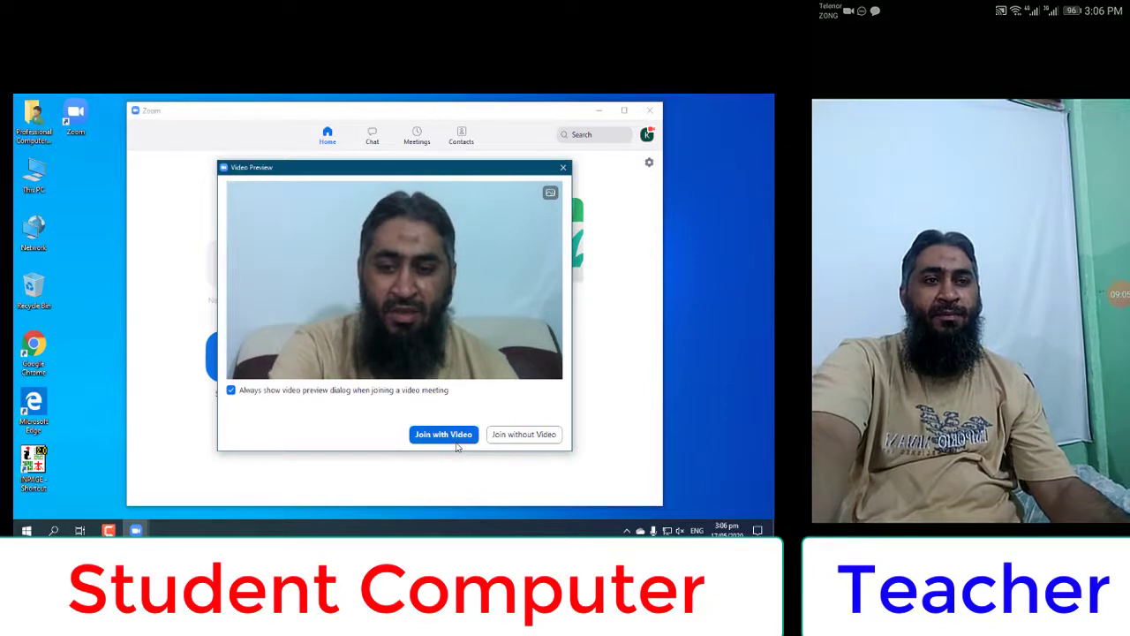
click(445, 439)
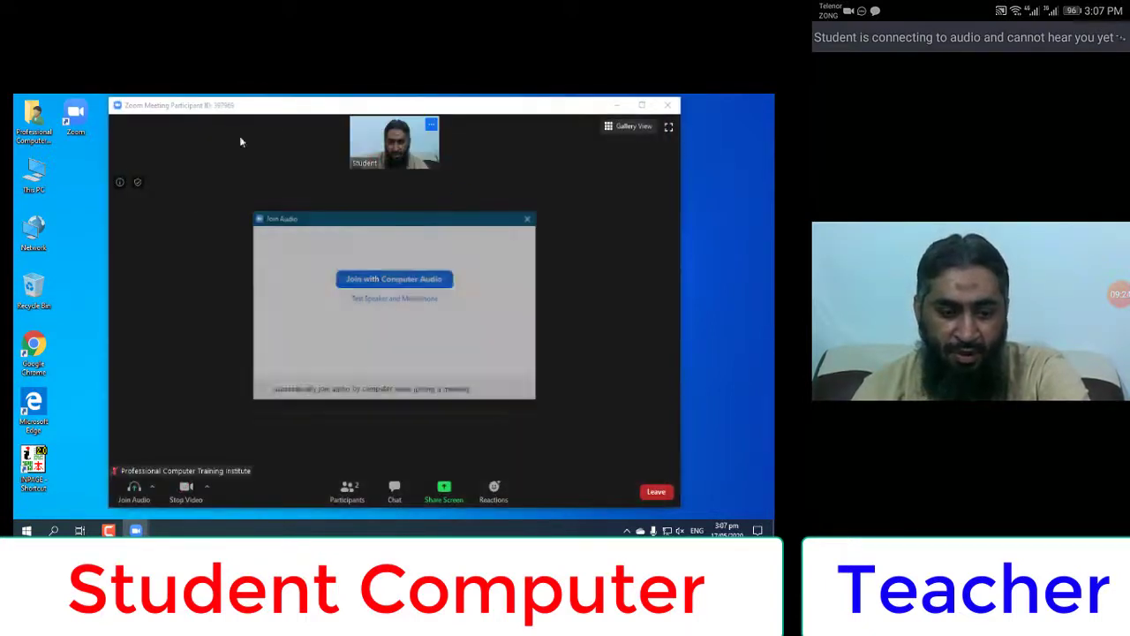
Connect computer audio and mute the microphone while viewing the teacher's shared YouTube screen
click(397, 283)
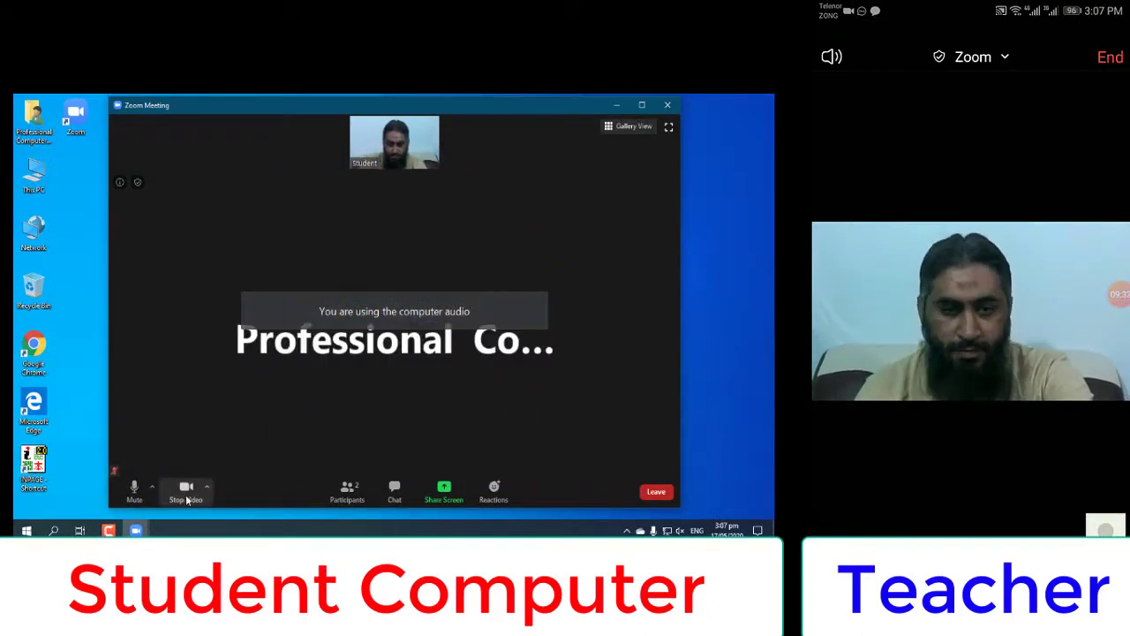
click(134, 488)
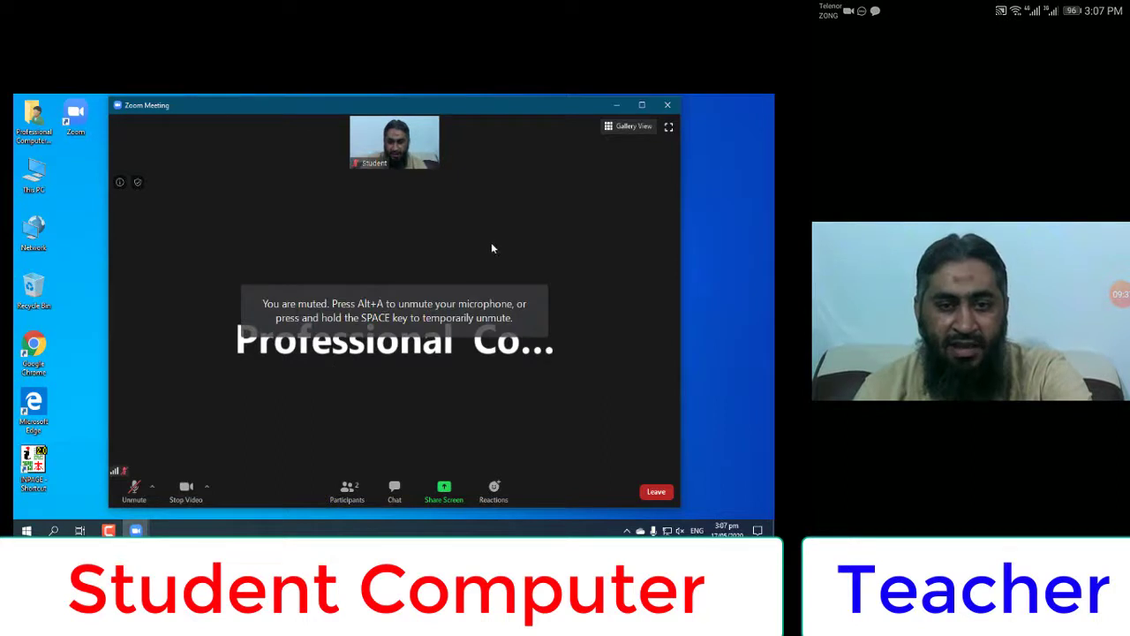
mouse_move(418, 134)
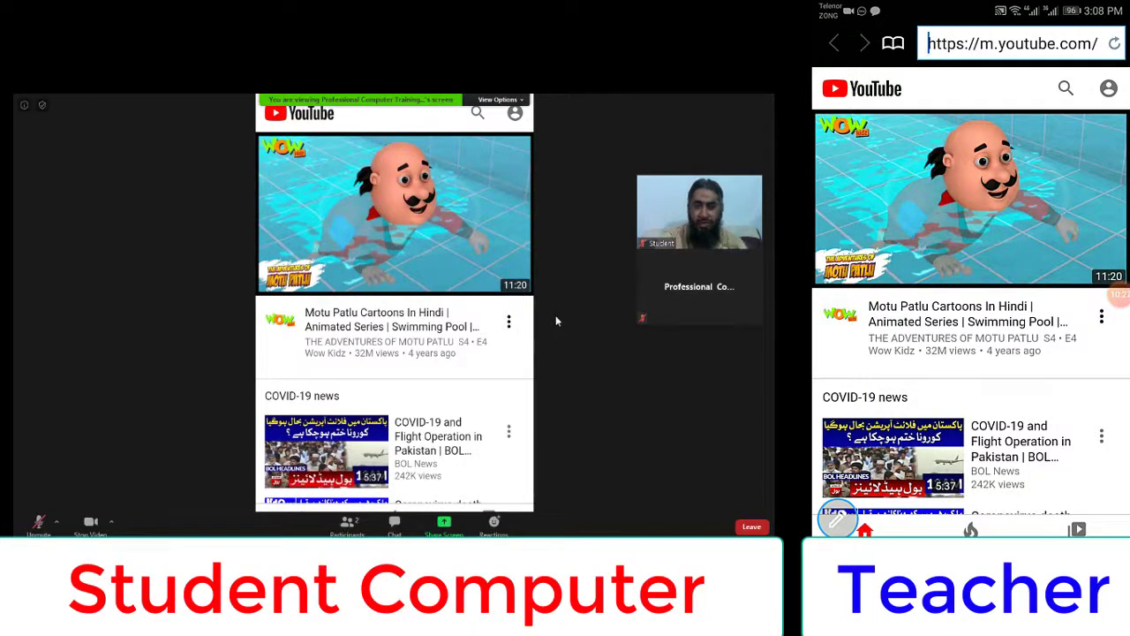
scroll(971, 291, down, 2)
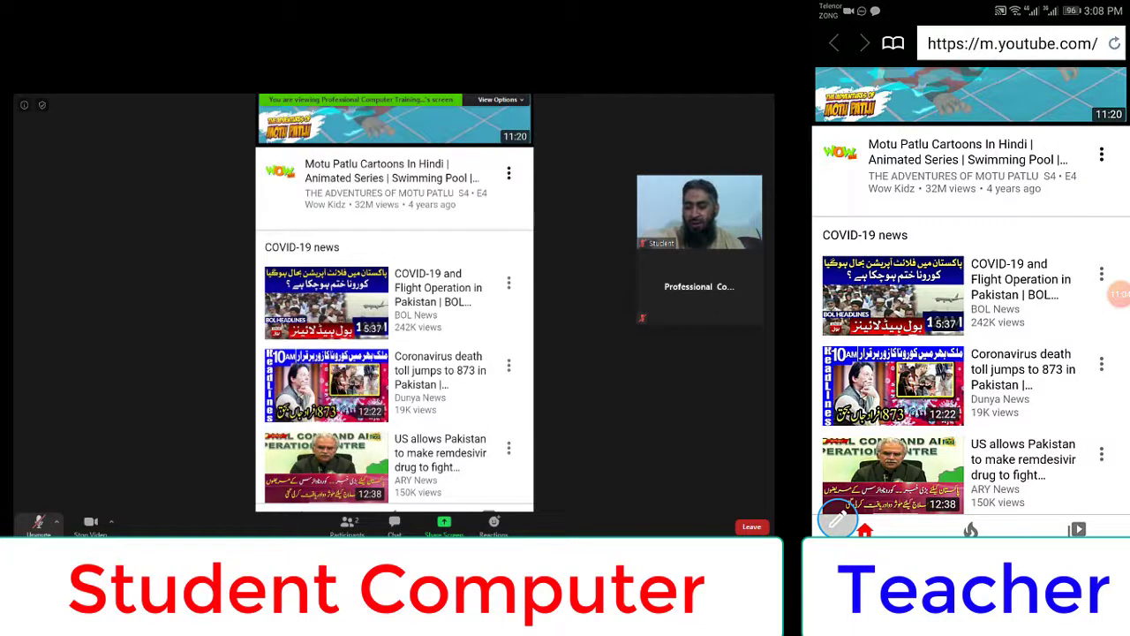
click(38, 528)
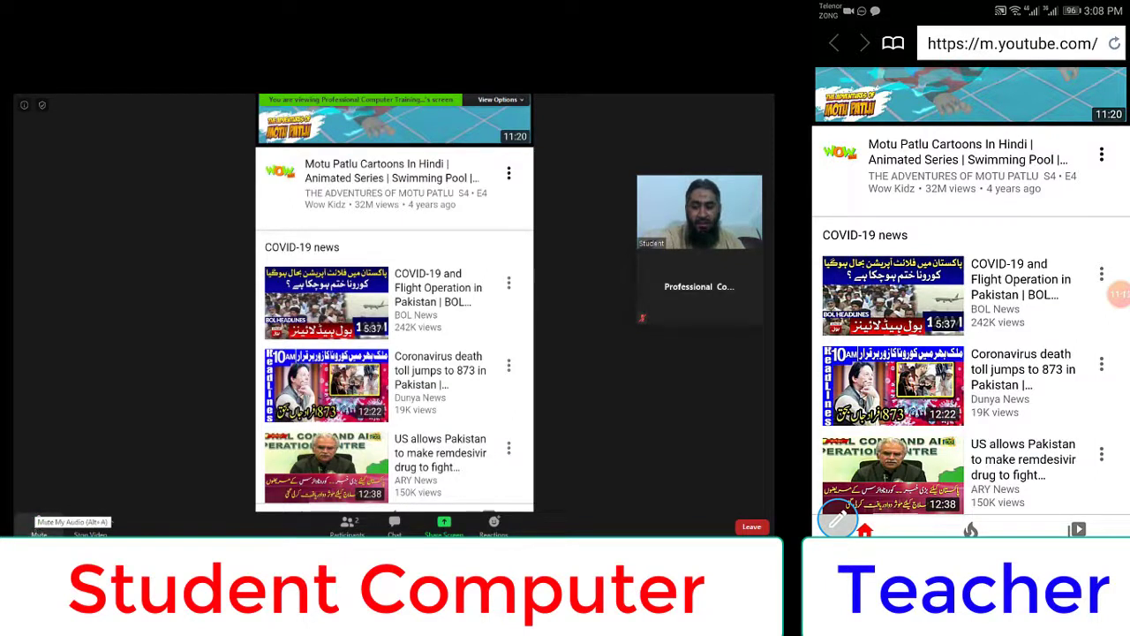
click(38, 527)
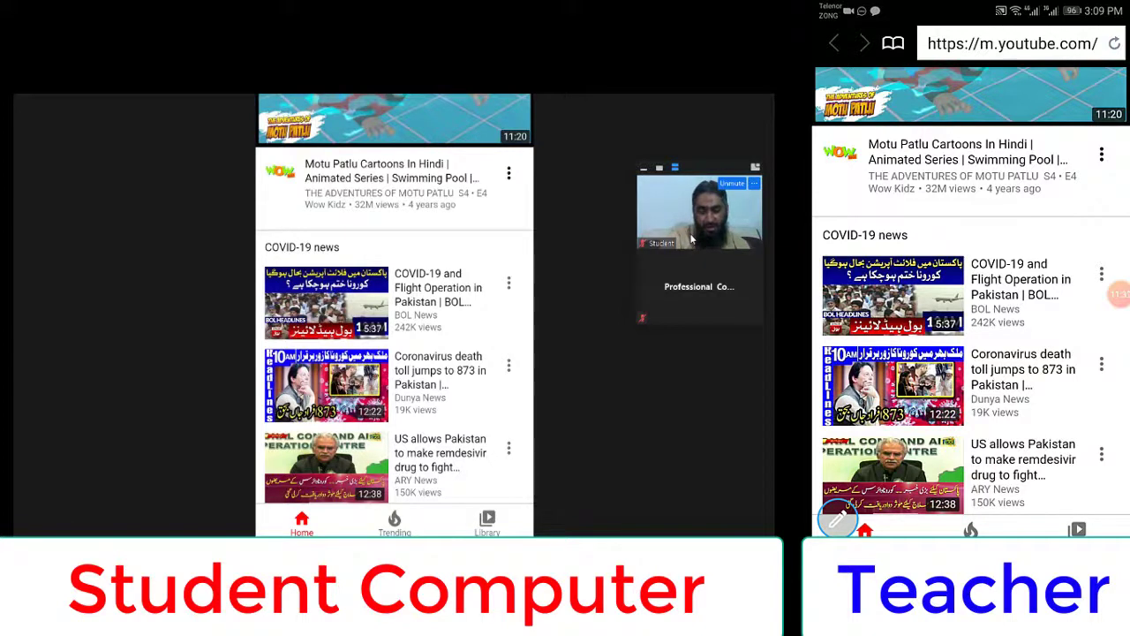
scroll(970, 292, up, 1)
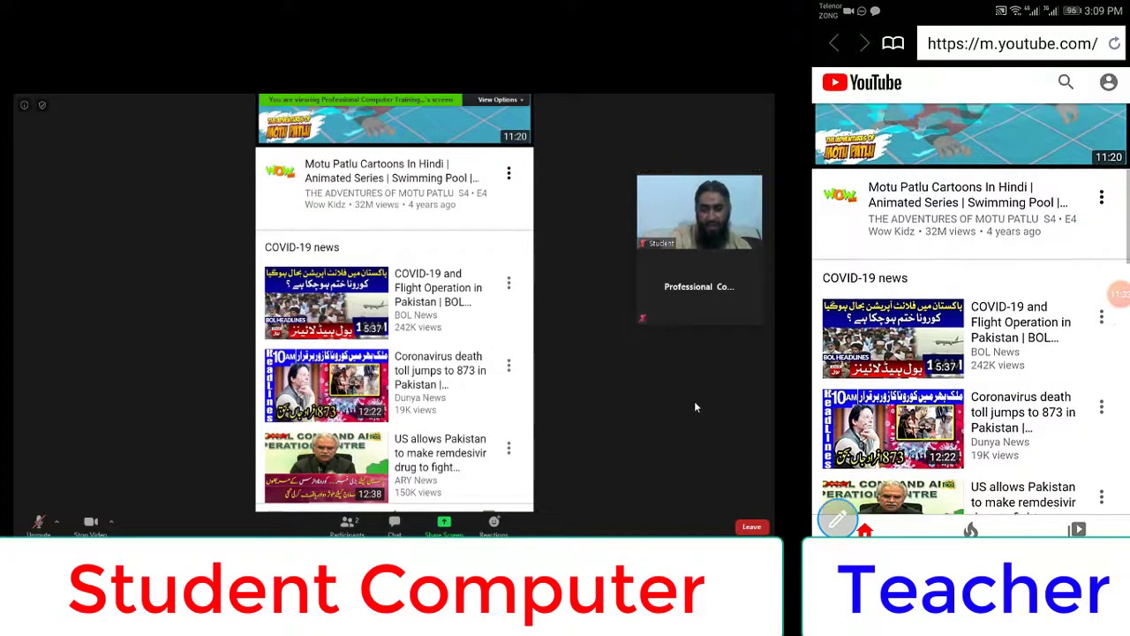